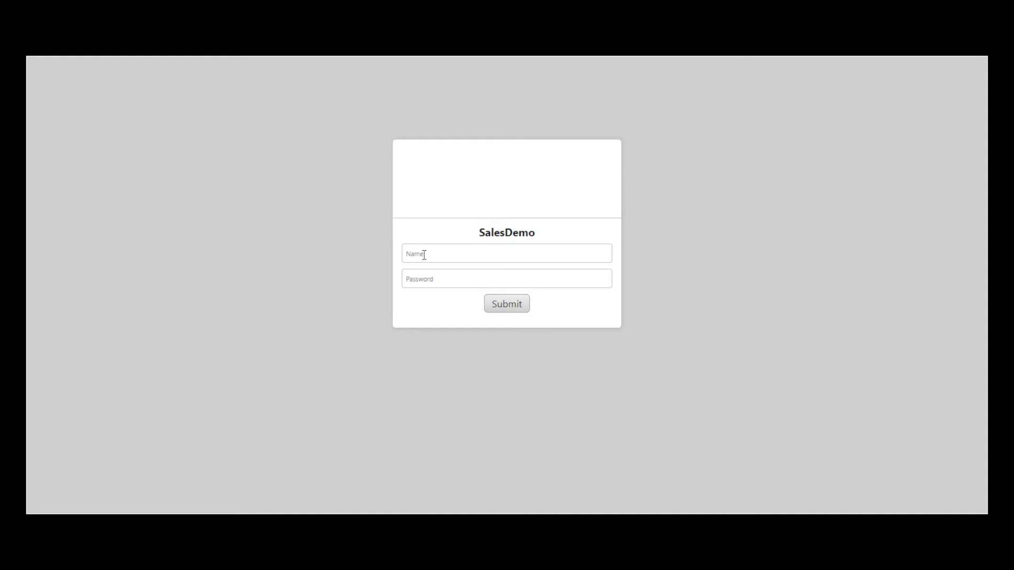
# - Sign in to the SalesDemo site with the saved admin login and the account password
pyautogui.click(424, 255)
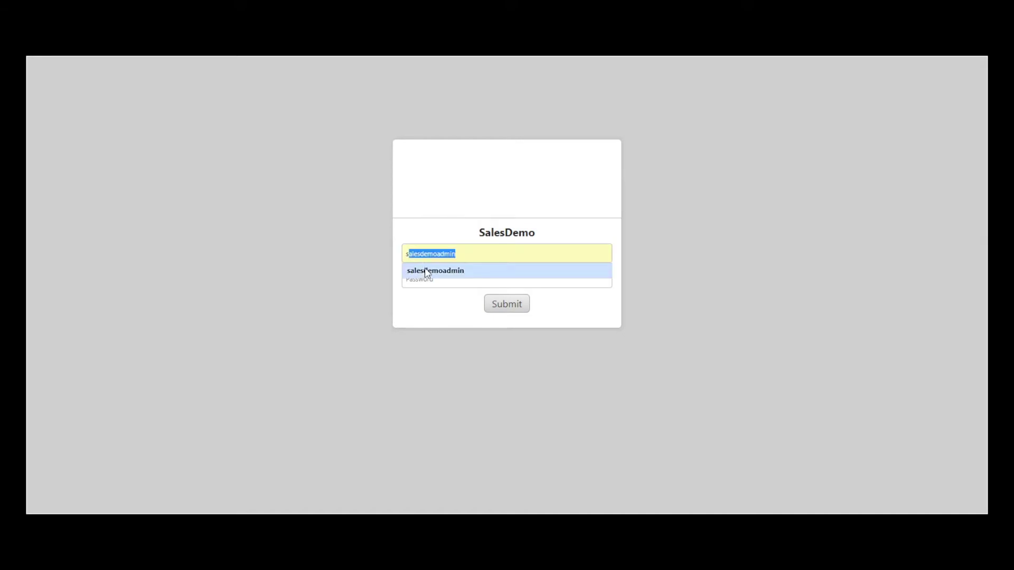
pyautogui.click(425, 270)
pyautogui.click(426, 279)
pyautogui.write('admin')
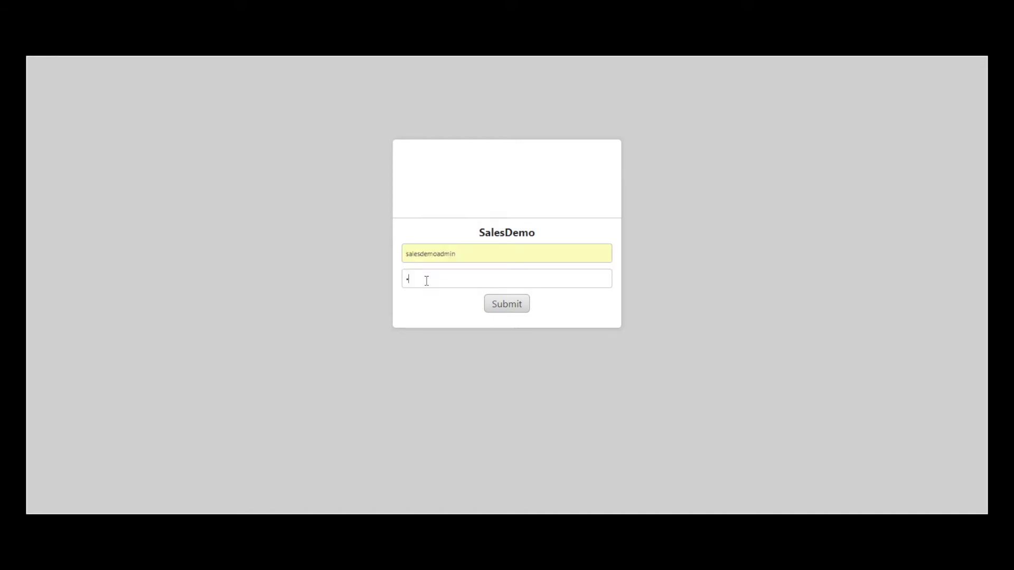
pyautogui.write('demoadmin')
pyautogui.click(510, 306)
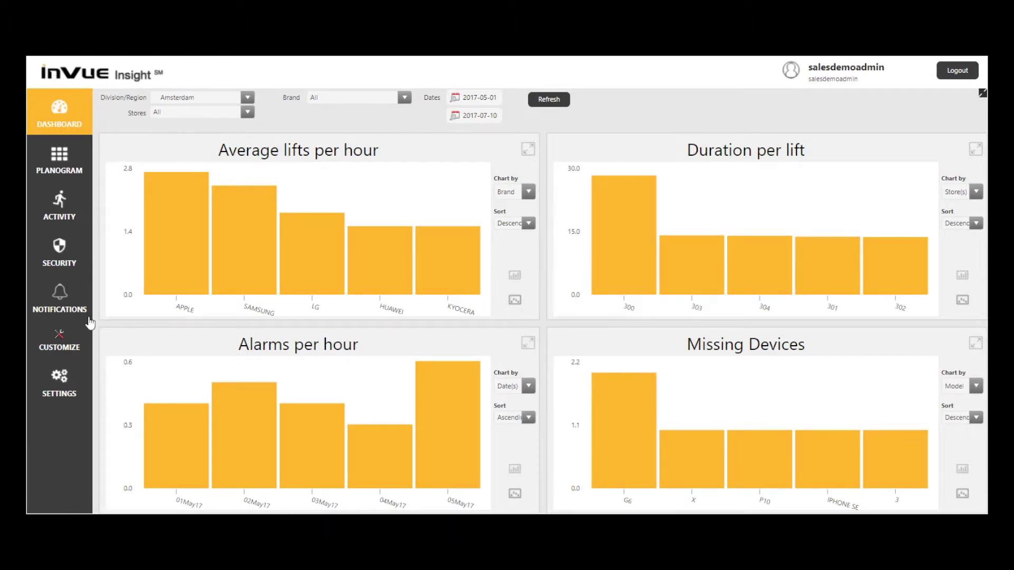
# - Set dashboard Area 4 to % Compliant instead of Missing Devices and save the layout
pyautogui.click(63, 337)
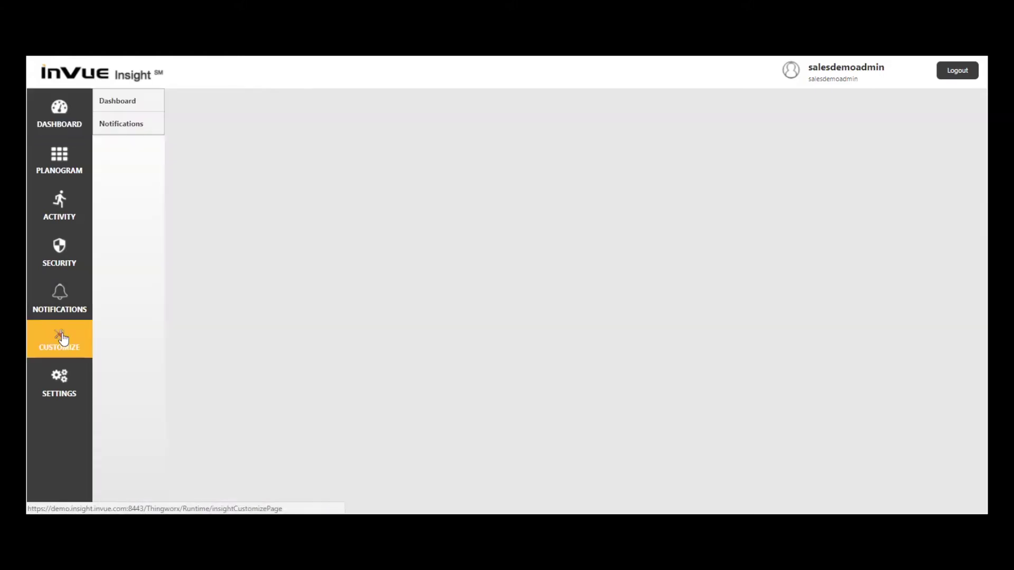
pyautogui.click(144, 103)
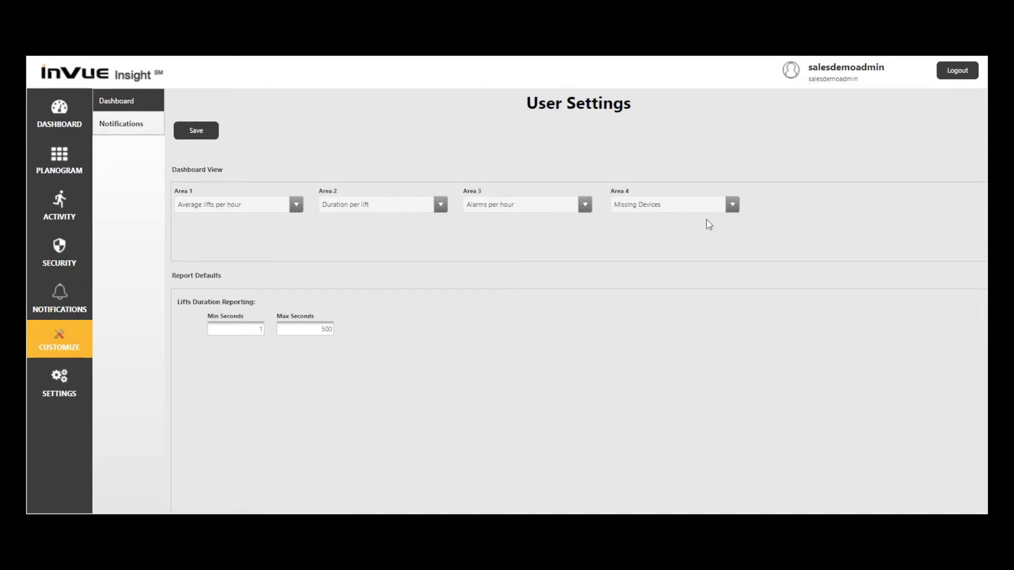
pyautogui.click(733, 206)
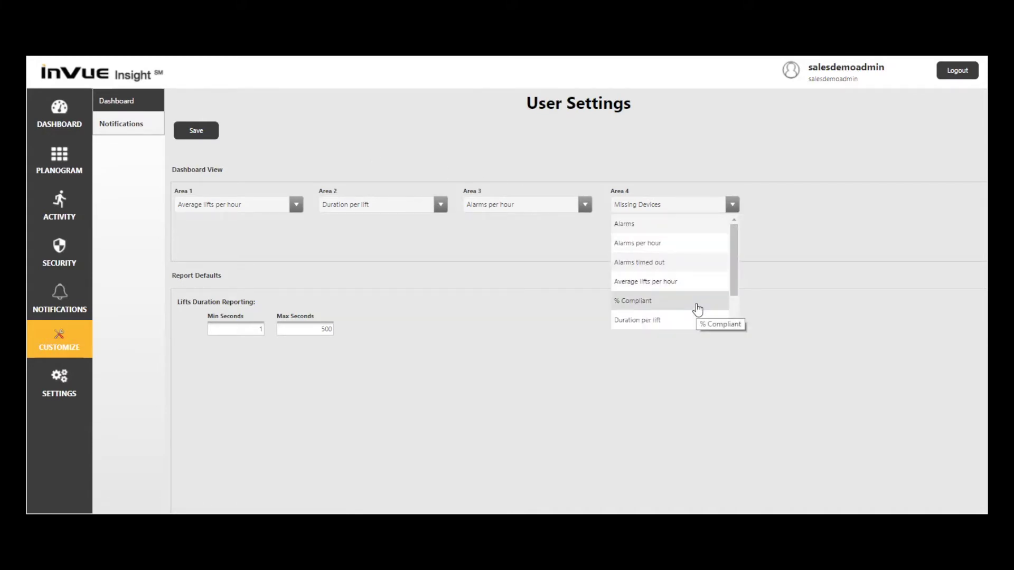
pyautogui.click(697, 306)
pyautogui.click(204, 132)
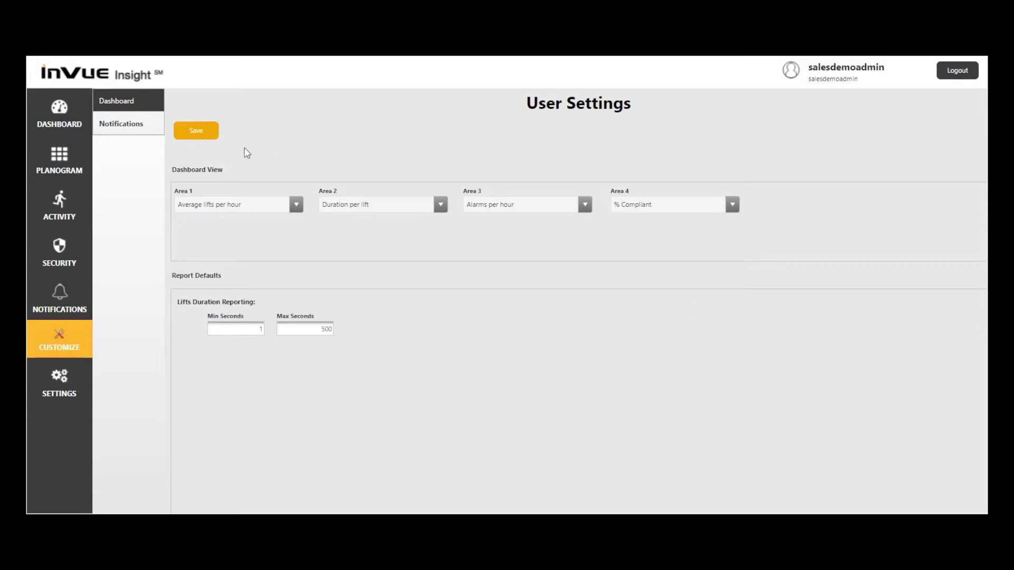
pyautogui.click(595, 255)
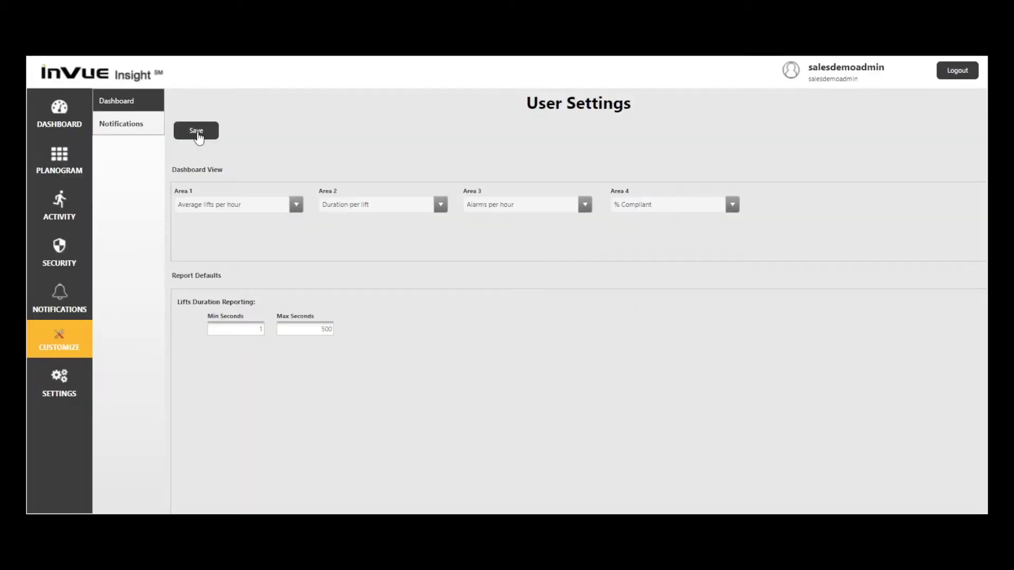
# - Back on the dashboard, keep the Amsterdam, All brands and 2017-07-10 filters and refresh the charts
pyautogui.click(57, 117)
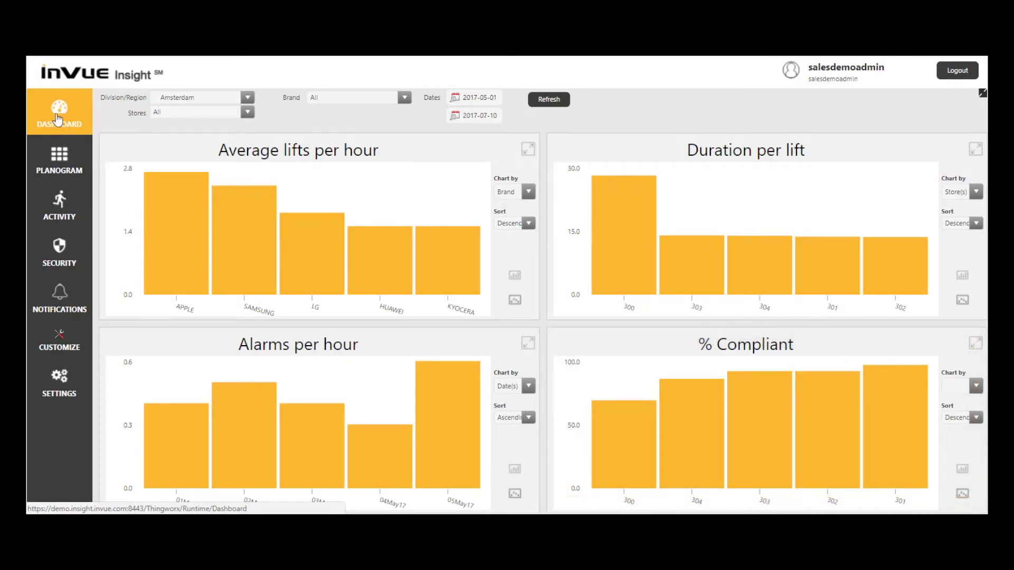
pyautogui.click(248, 99)
pyautogui.click(248, 97)
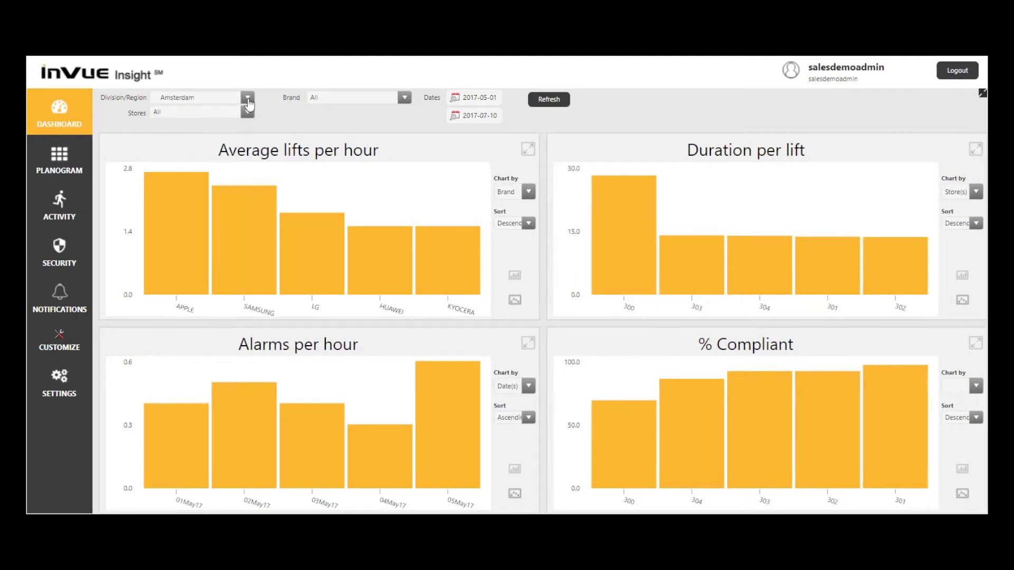
pyautogui.click(246, 113)
pyautogui.click(247, 113)
pyautogui.click(403, 99)
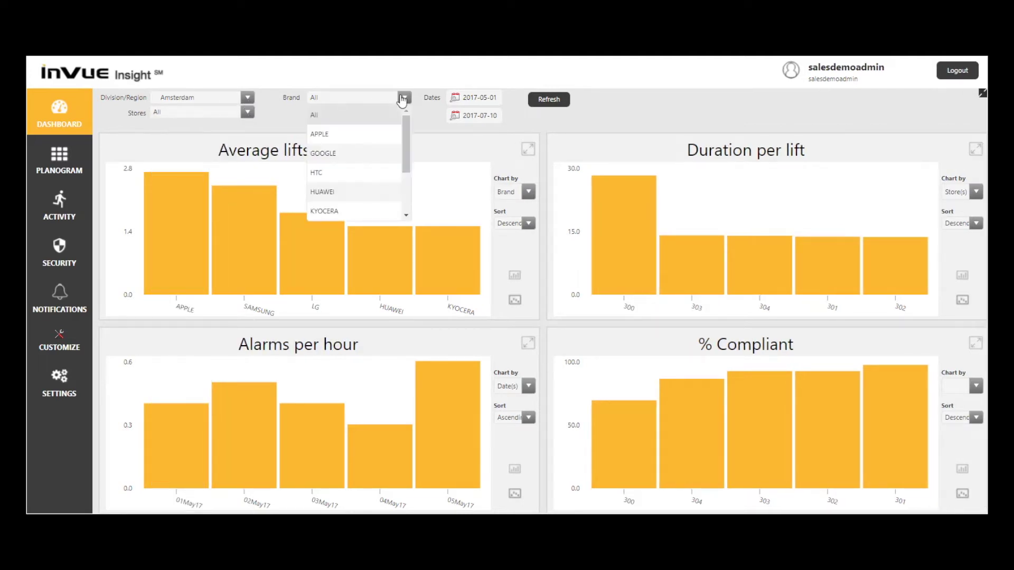
pyautogui.click(404, 98)
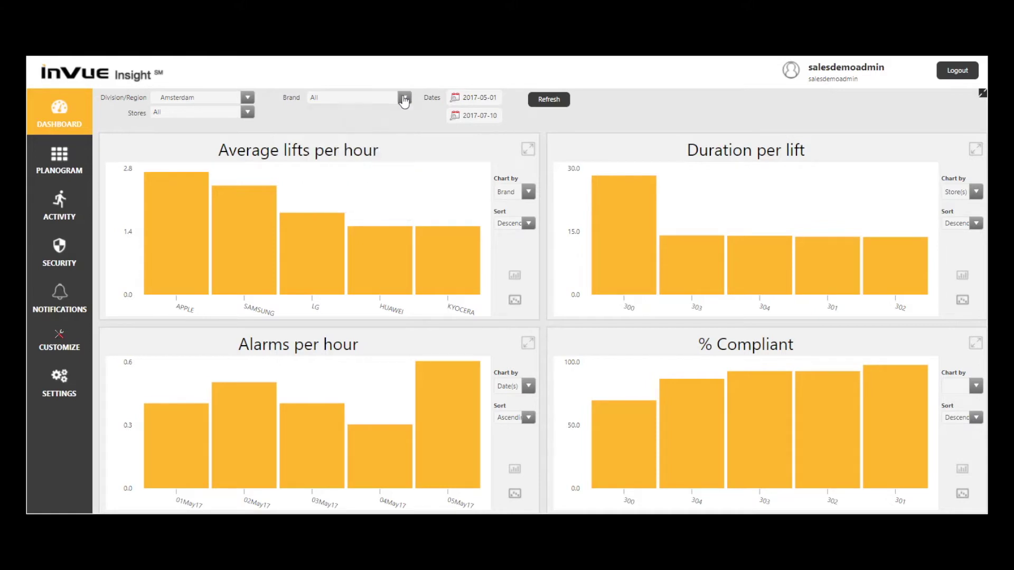
pyautogui.click(471, 120)
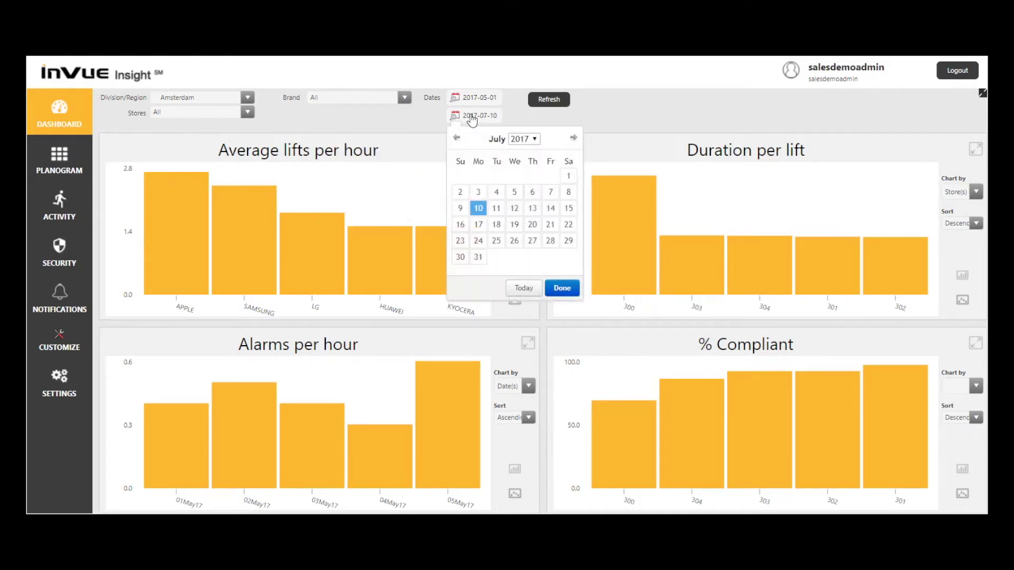
pyautogui.click(559, 293)
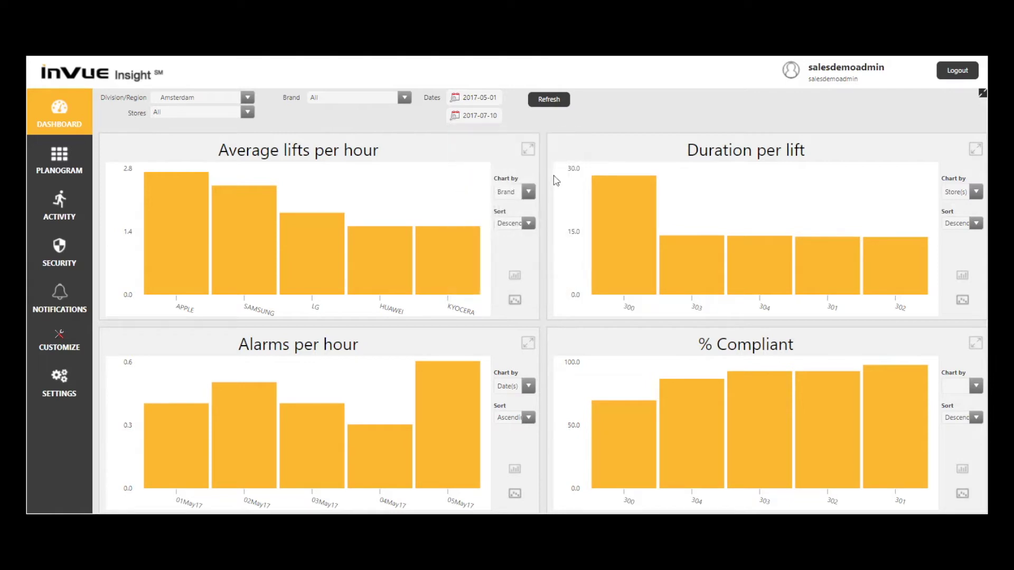
pyautogui.click(552, 103)
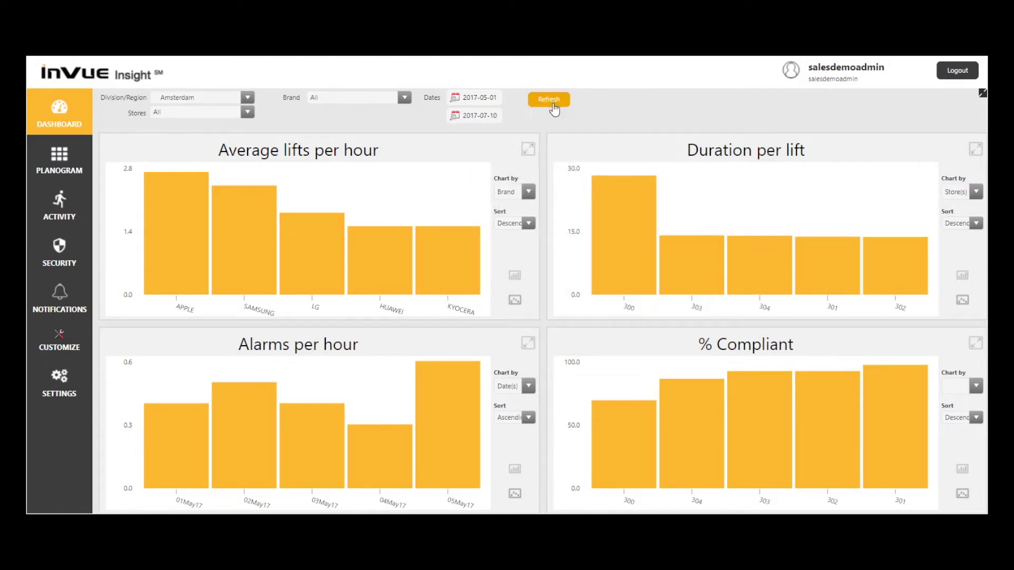
# - Check the average lifts chart's Chart by and Sort options, leaving Sort on Descending
pyautogui.click(530, 193)
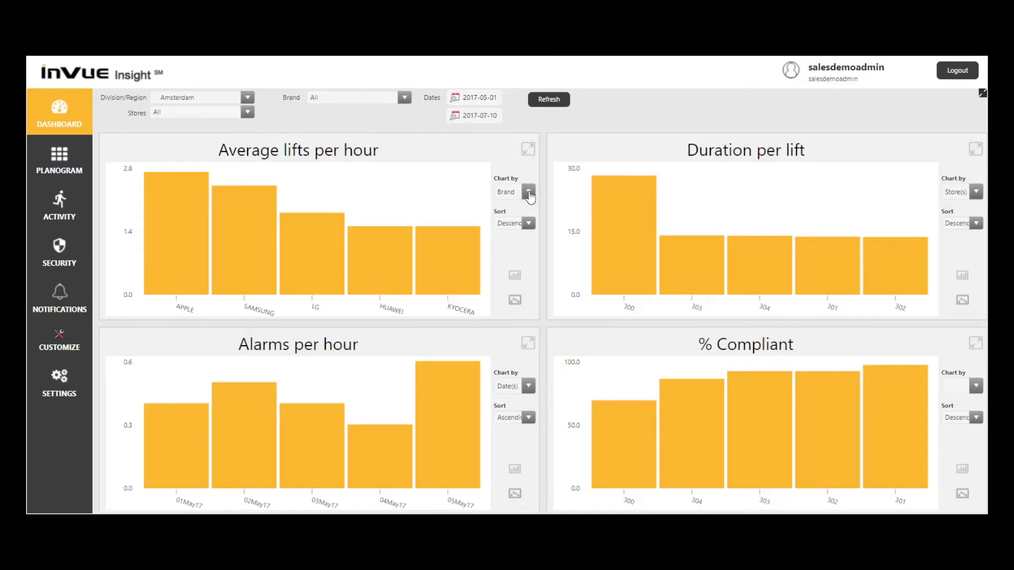
pyautogui.click(529, 193)
pyautogui.click(528, 224)
pyautogui.click(527, 227)
# - Show Average lifts per hour as a line chart, switch back to bars, then go to Planogram
pyautogui.click(515, 301)
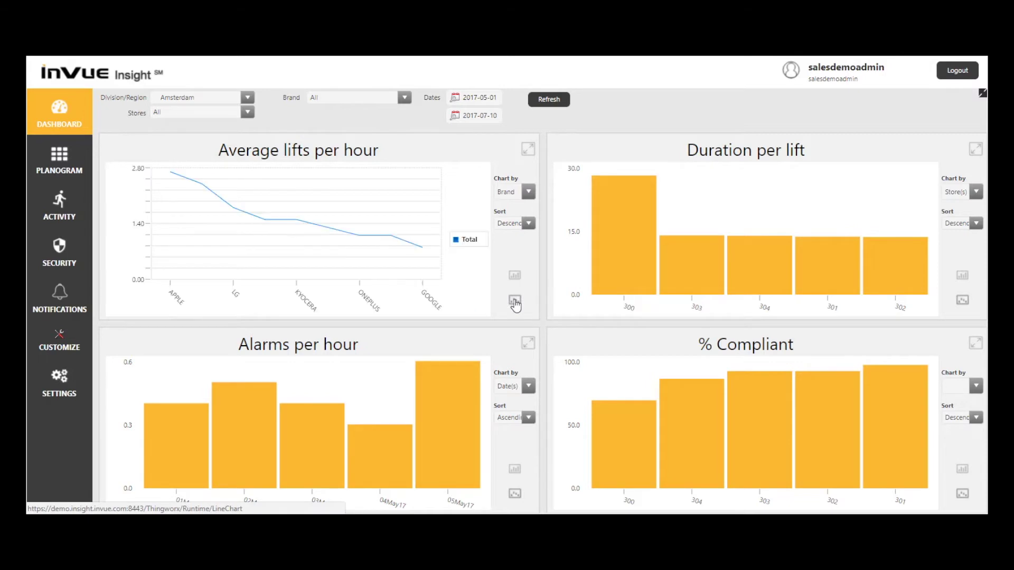
pyautogui.click(515, 276)
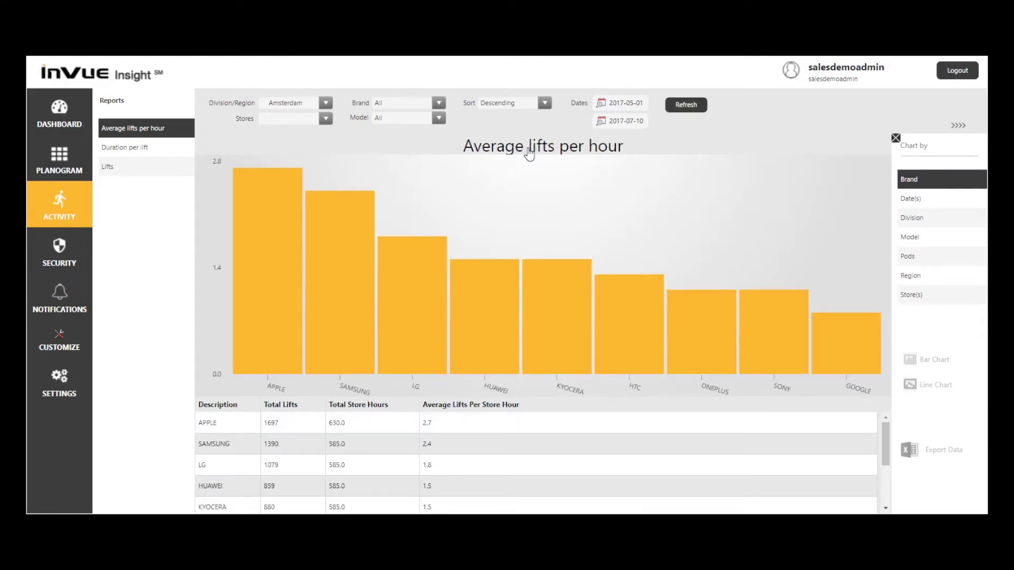
pyautogui.click(57, 155)
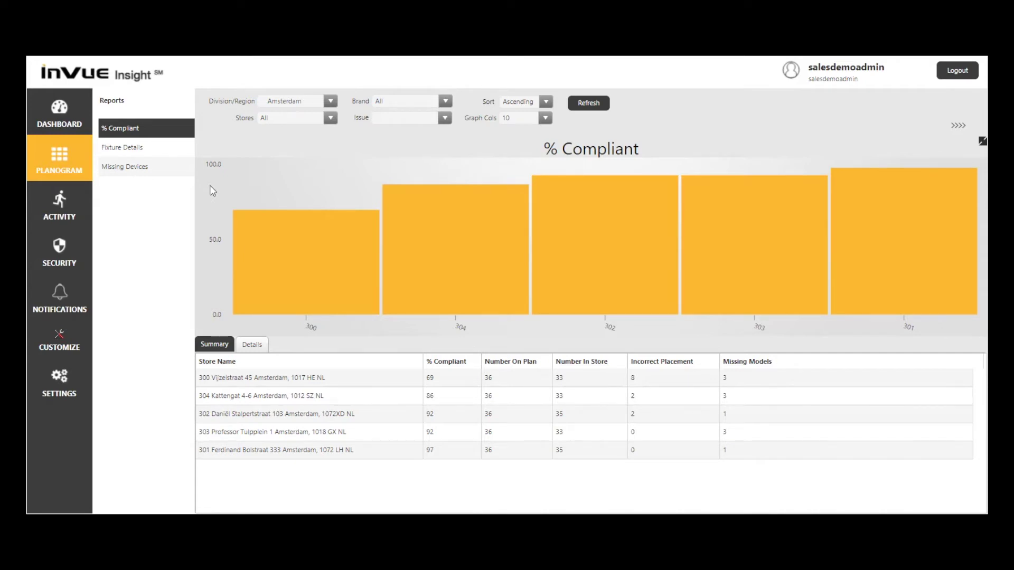
# - Open the Fixture Details report
pyautogui.click(146, 157)
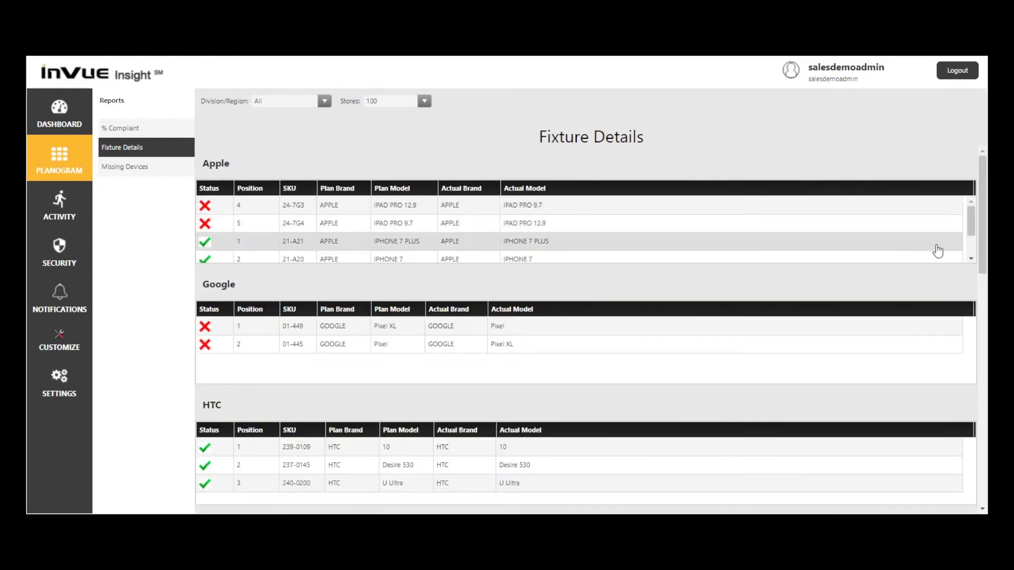
# - Scroll to Samsung fixtures, sort them by Status ascending, then open Missing Devices
pyautogui.moveTo(984, 258); pyautogui.dragTo(983, 489)
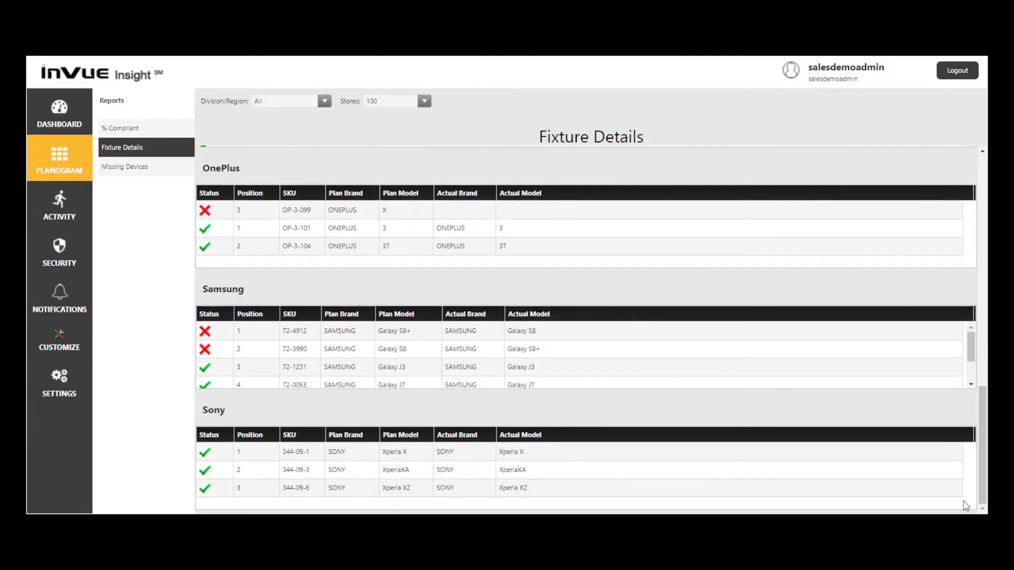
pyautogui.click(209, 315)
pyautogui.click(210, 315)
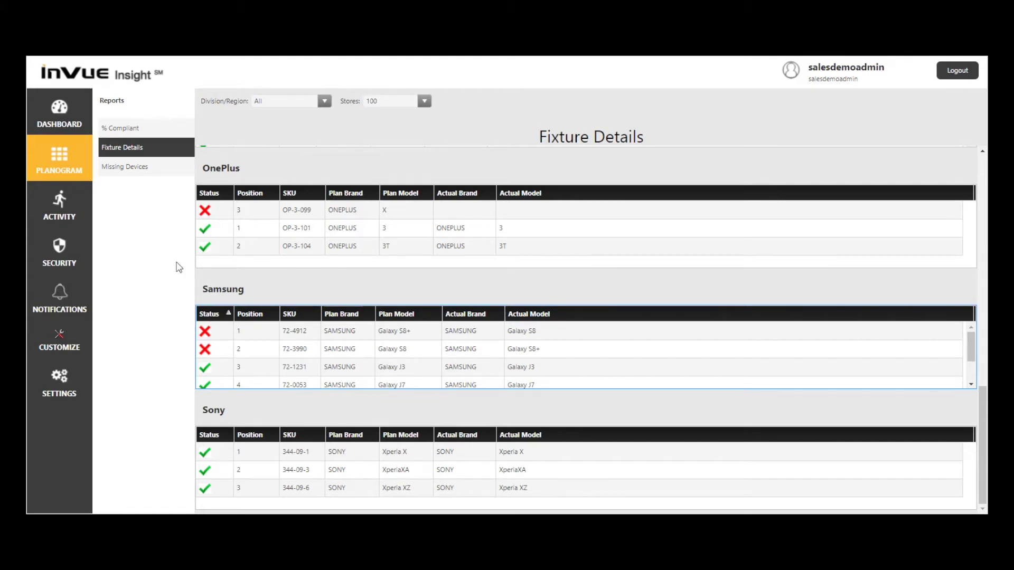
pyautogui.click(134, 169)
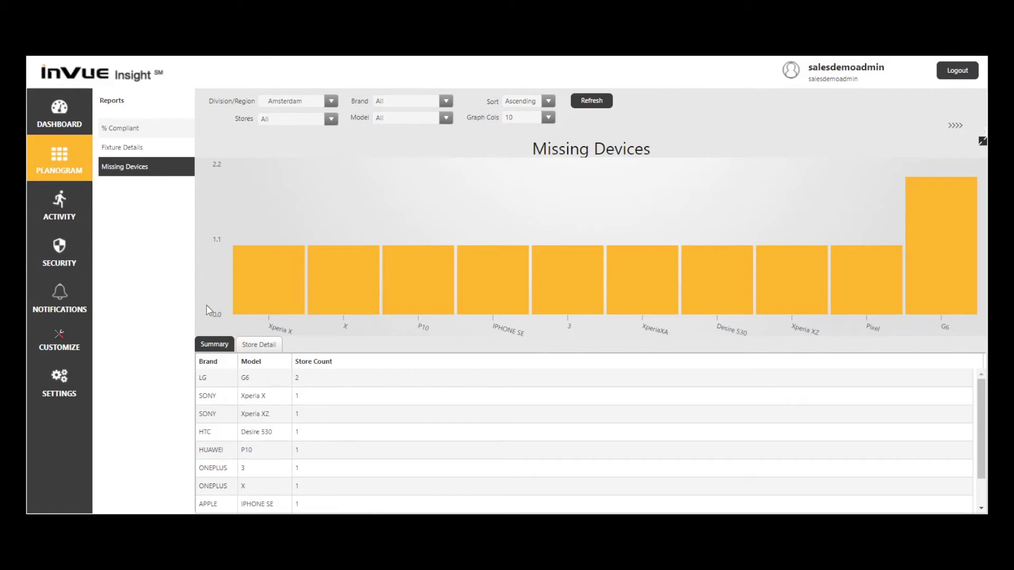
# - Show the Store Detail breakdown sorted by Store descending, then go to Activity reports
pyautogui.click(254, 346)
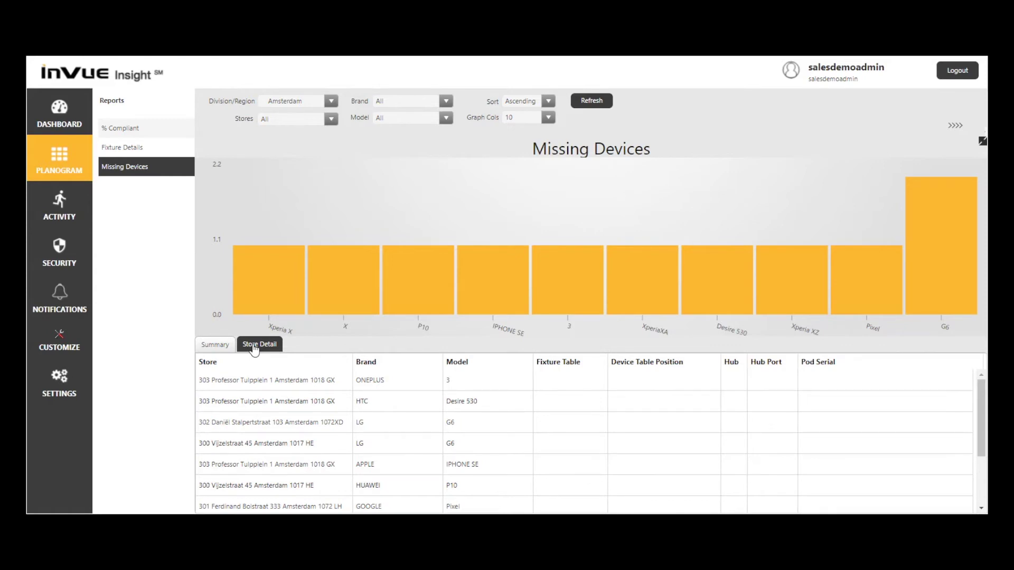
pyautogui.click(224, 368)
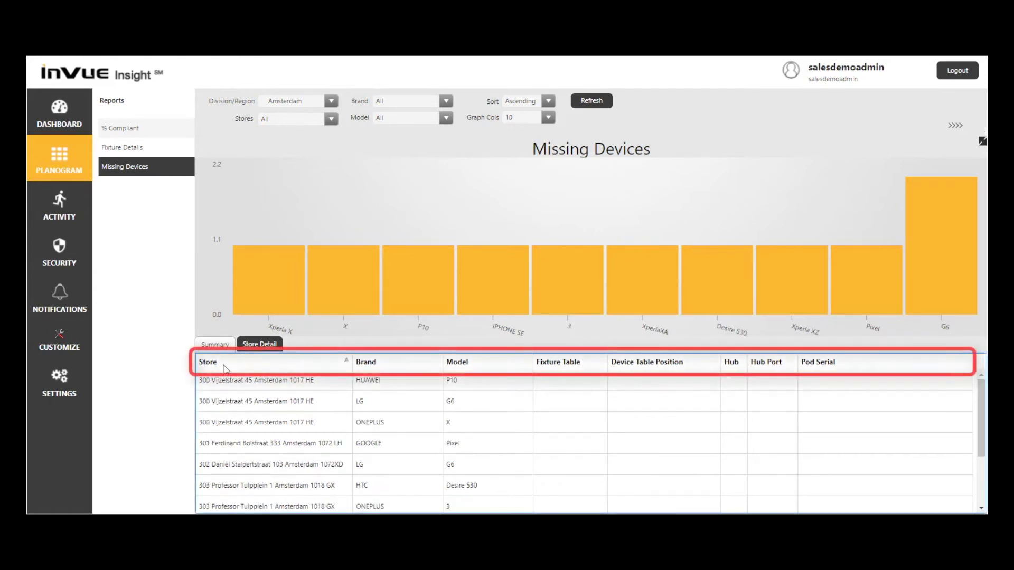
pyautogui.click(226, 368)
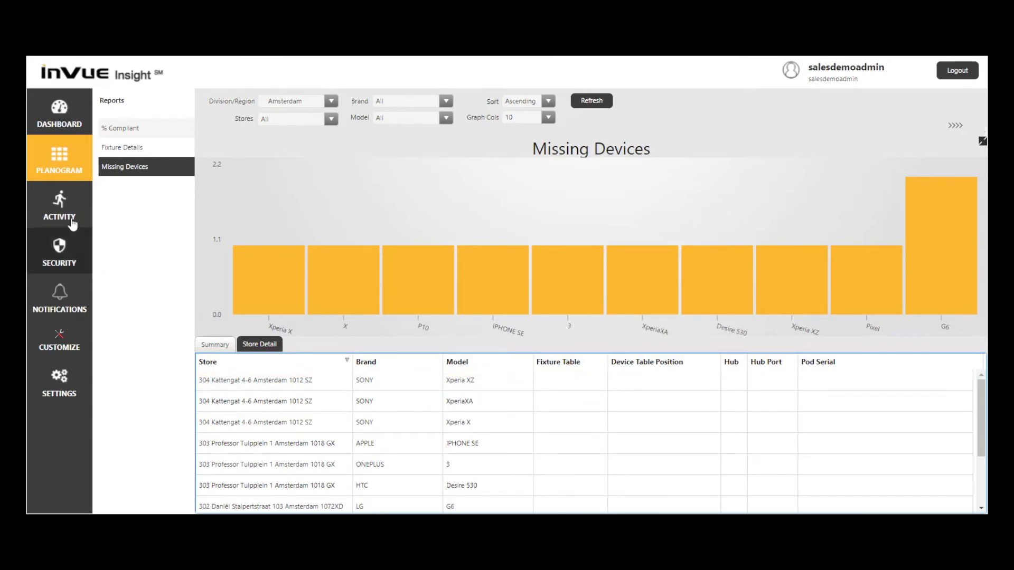
pyautogui.click(59, 202)
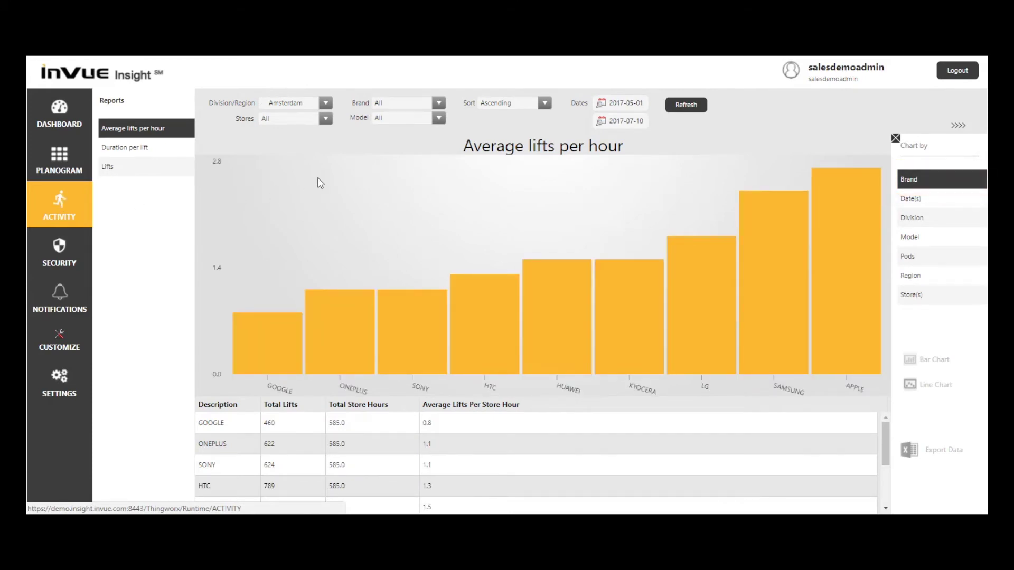
# - Sort Average lifts per hour descending and refresh, then select Duration per lift
pyautogui.click(544, 103)
pyautogui.click(528, 141)
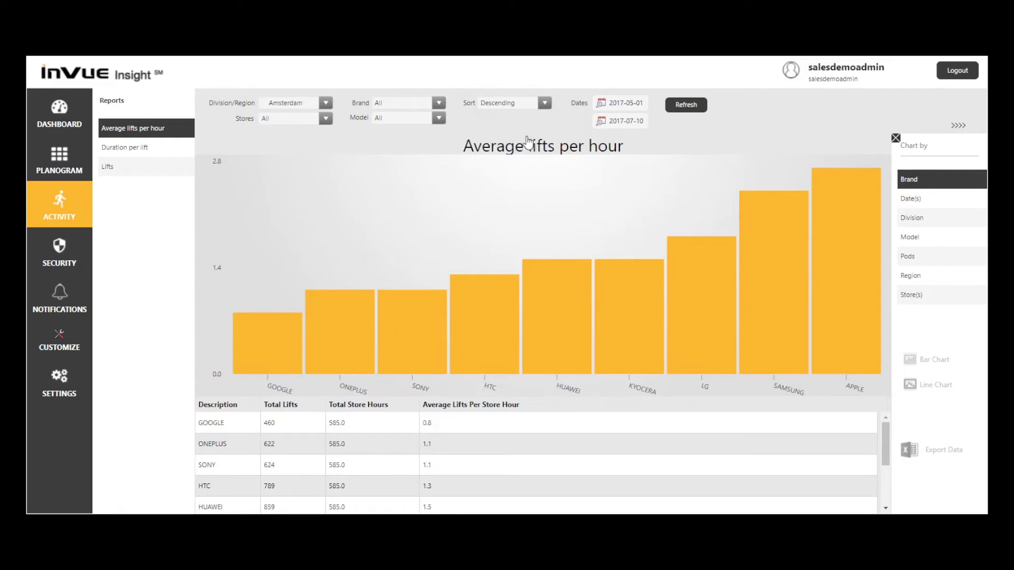
pyautogui.click(686, 104)
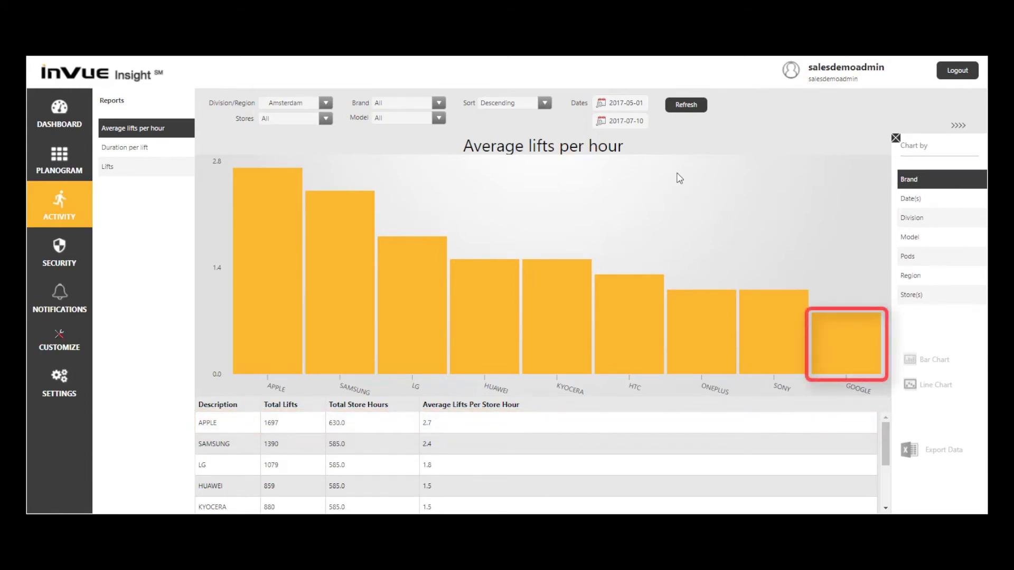
pyautogui.click(125, 152)
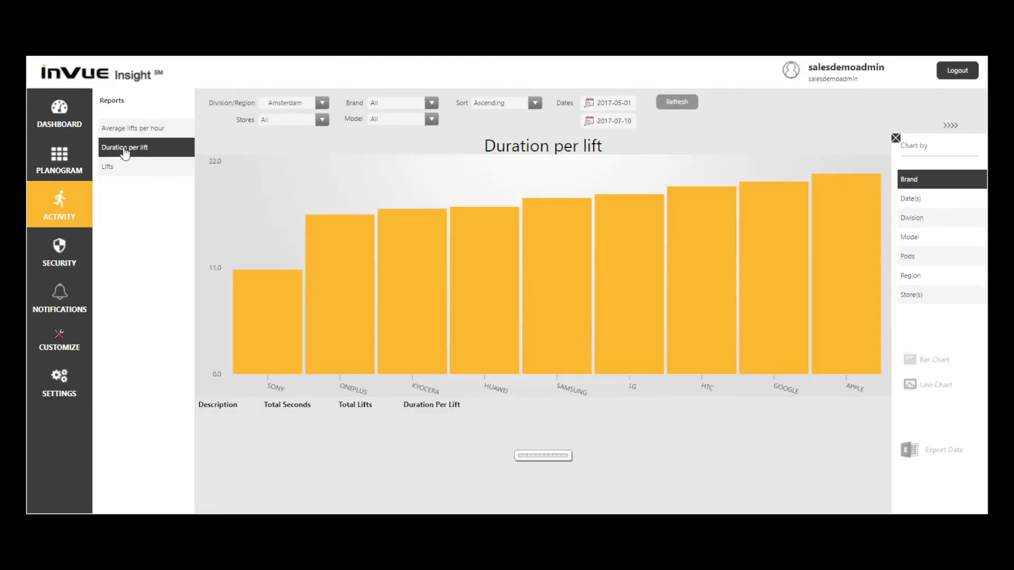
# - Sort Duration per lift descending and refresh, then select the Lifts report
pyautogui.click(535, 103)
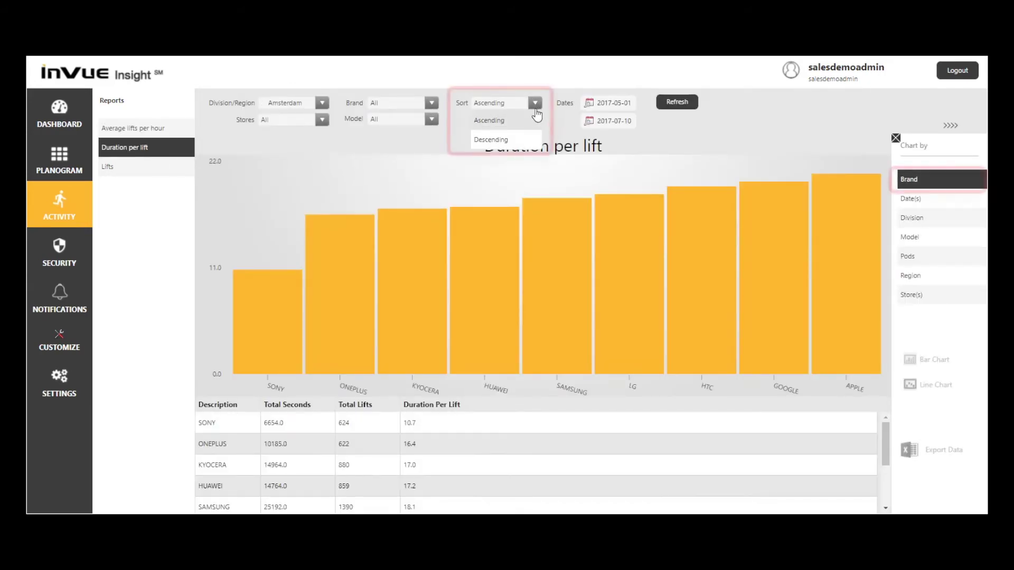
pyautogui.click(520, 138)
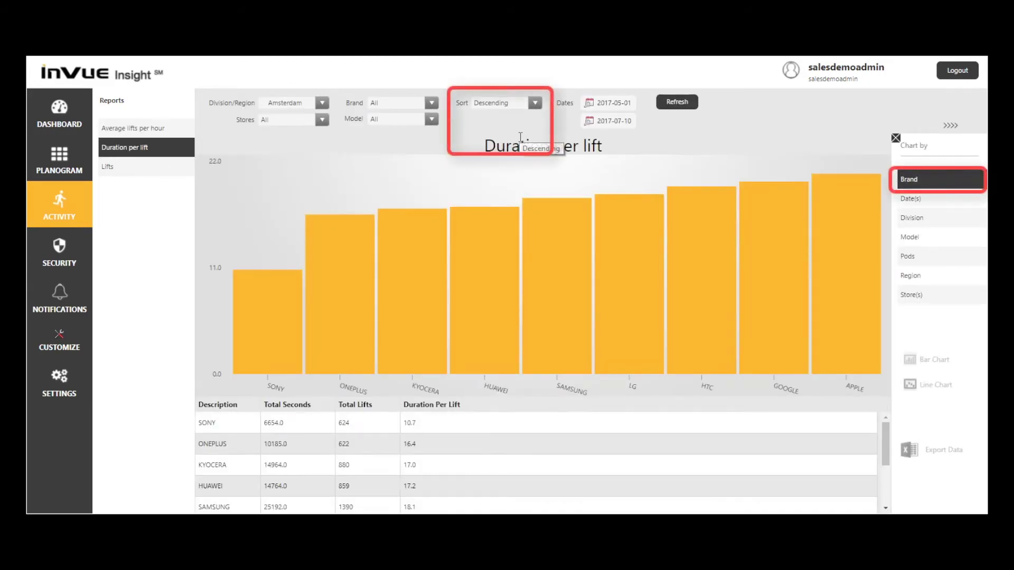
pyautogui.click(680, 103)
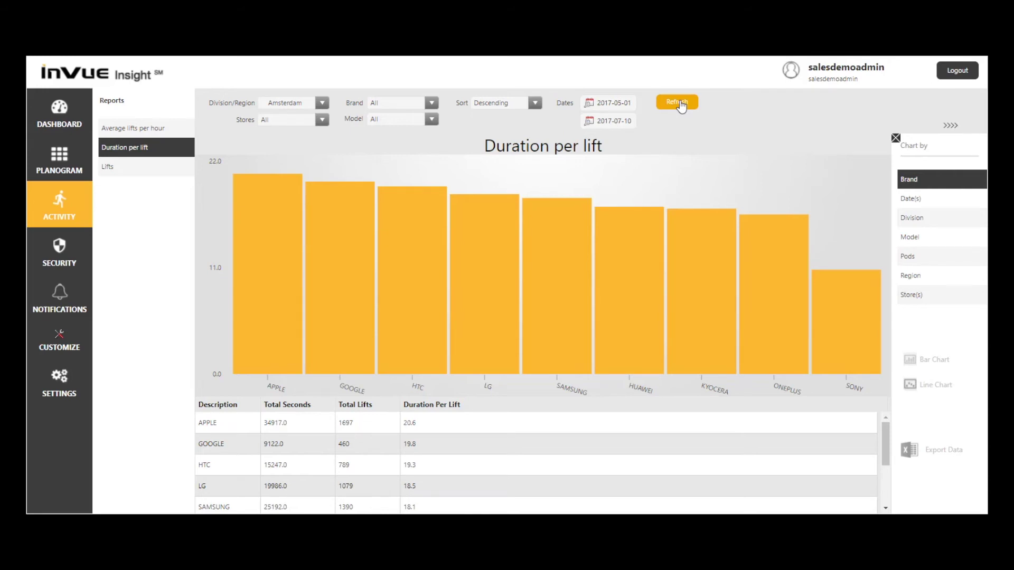
pyautogui.click(143, 169)
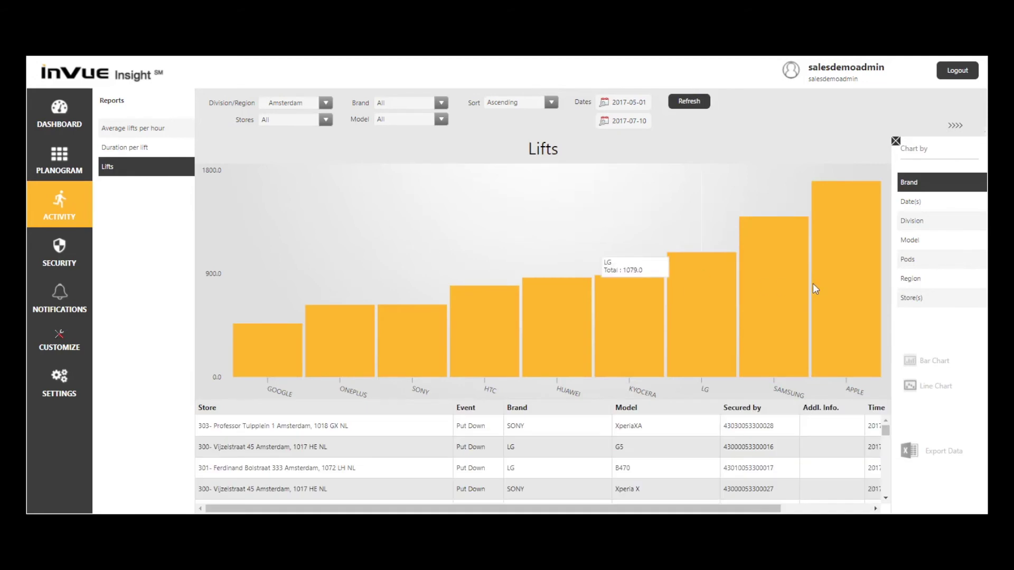
# - Chart Lifts by Store(s) in descending order, refresh, and export the data as CSV
pyautogui.click(959, 305)
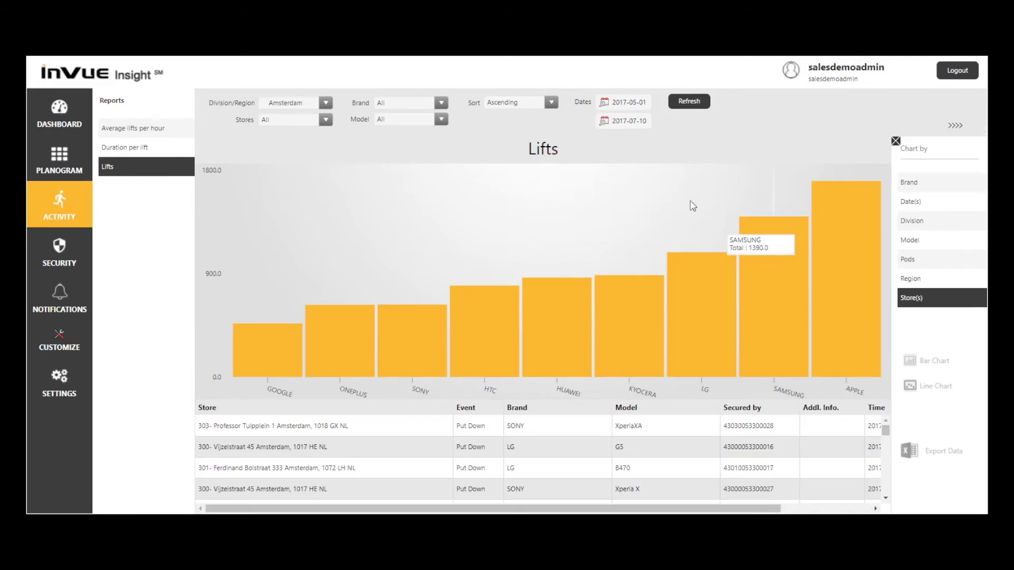
pyautogui.click(551, 102)
pyautogui.click(542, 135)
pyautogui.click(684, 102)
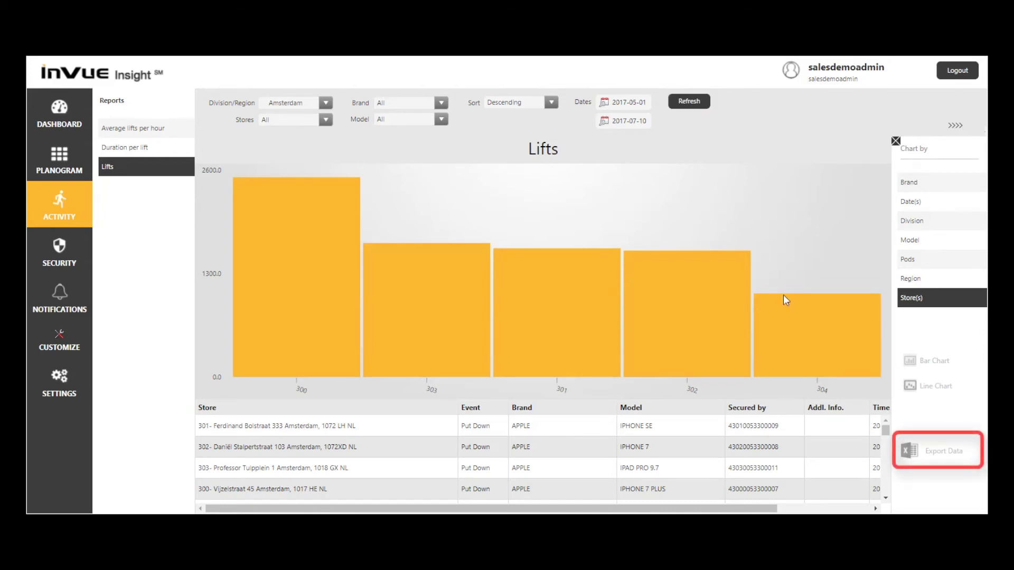
pyautogui.click(921, 457)
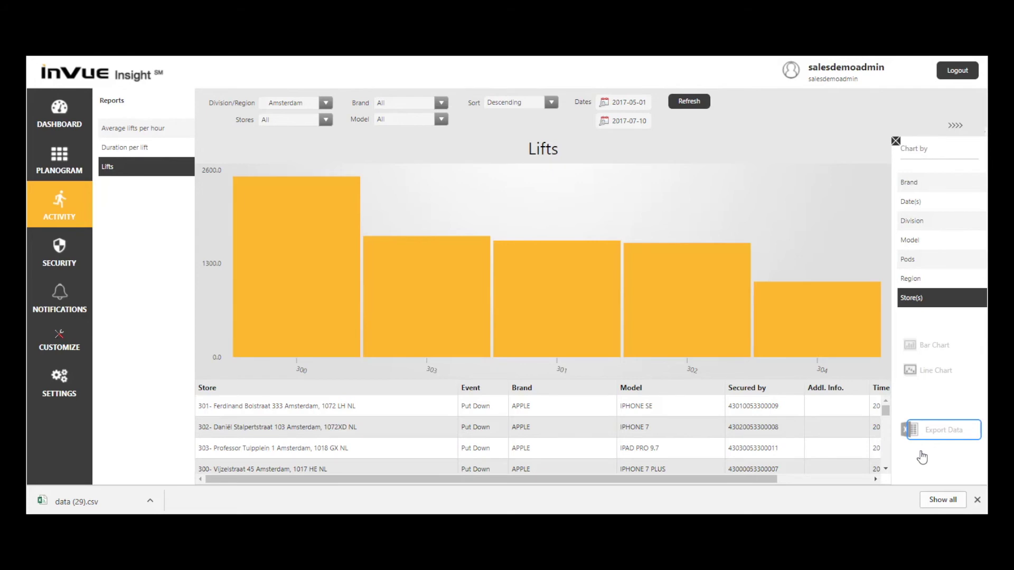
# - Chart the security Alarms report by model in descending order, so Galaxy S8+ comes first
pyautogui.click(61, 246)
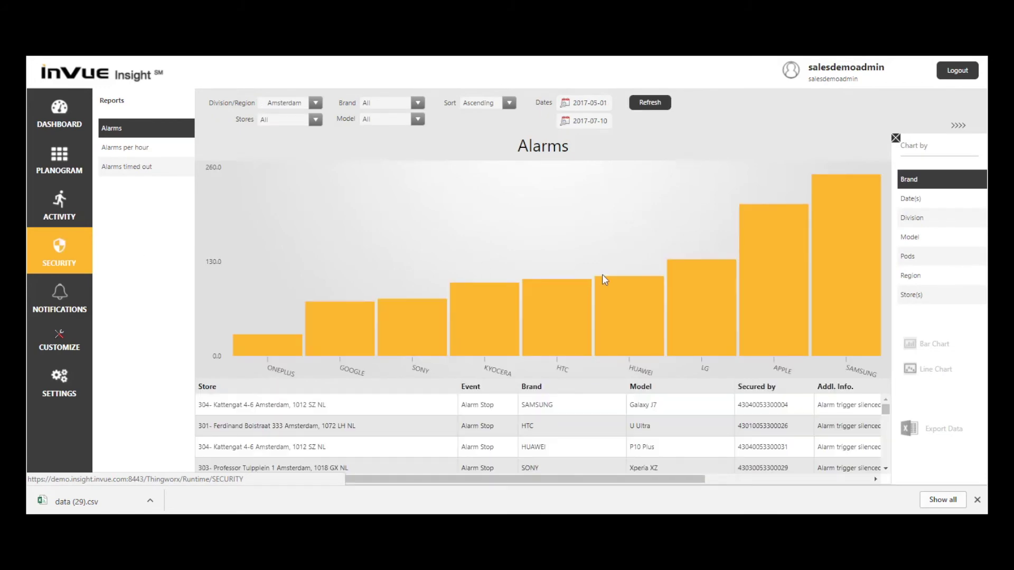
pyautogui.click(913, 243)
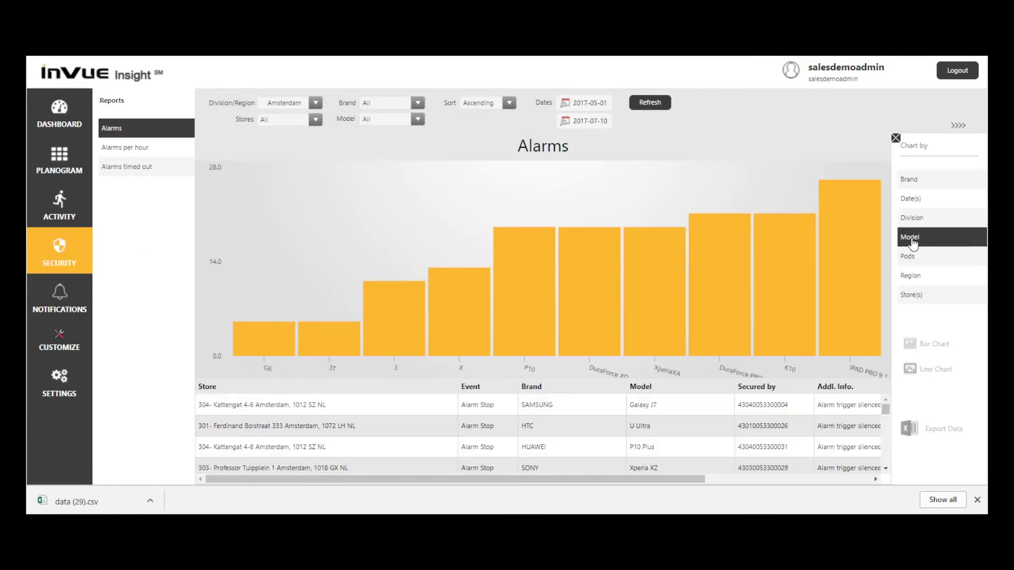
pyautogui.click(509, 103)
pyautogui.click(480, 139)
pyautogui.click(646, 103)
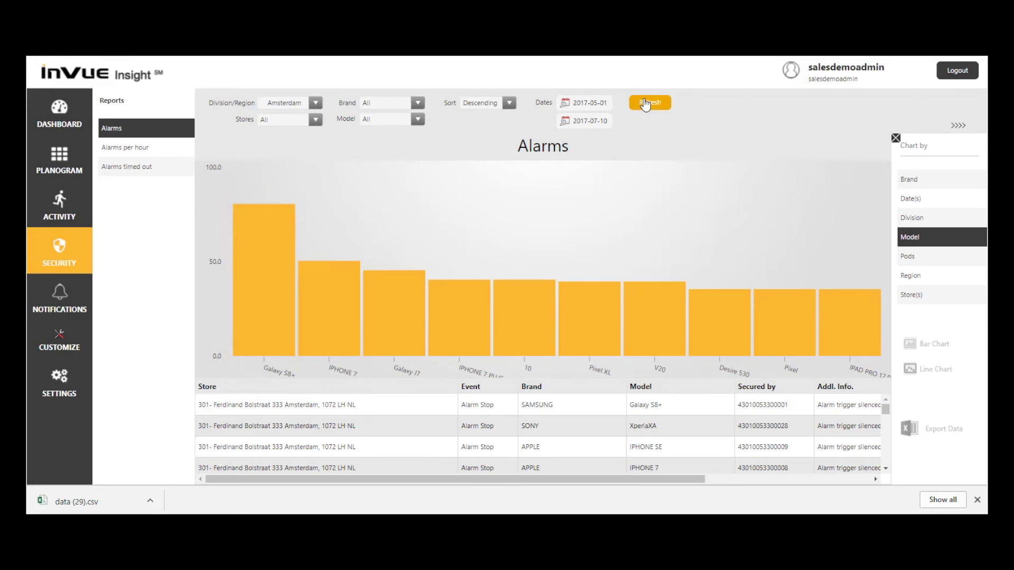
pyautogui.click(144, 149)
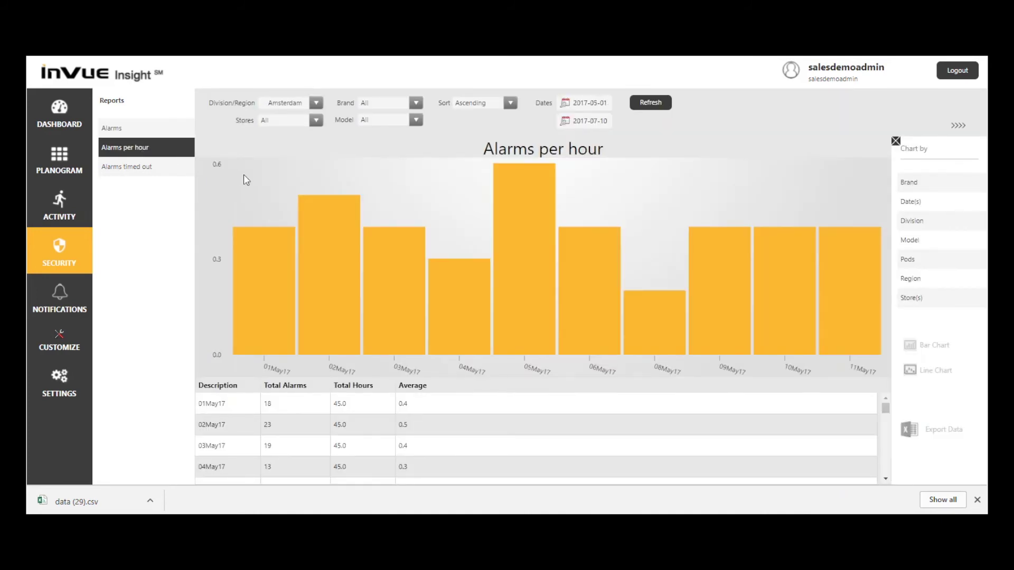
# - Chart Alarms per hour by store in descending order, with store 301 highest at 0.7
pyautogui.click(923, 300)
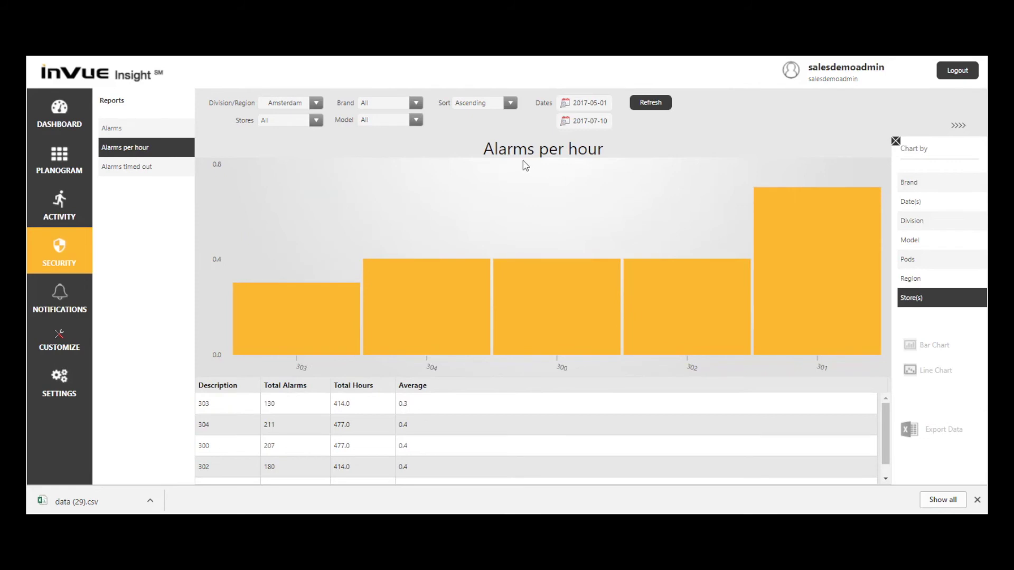
pyautogui.click(510, 103)
pyautogui.click(501, 142)
pyautogui.click(649, 104)
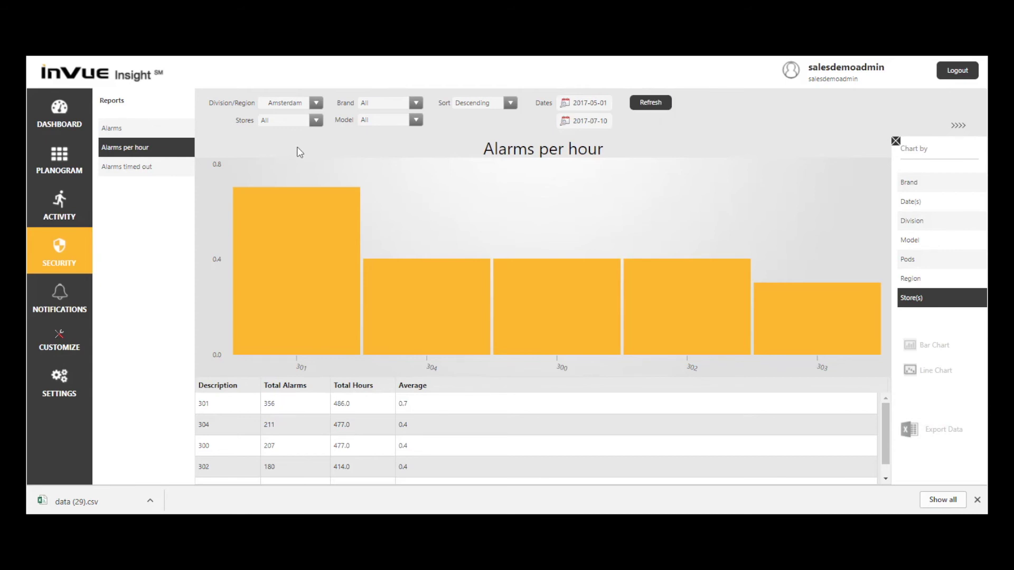
pyautogui.click(110, 168)
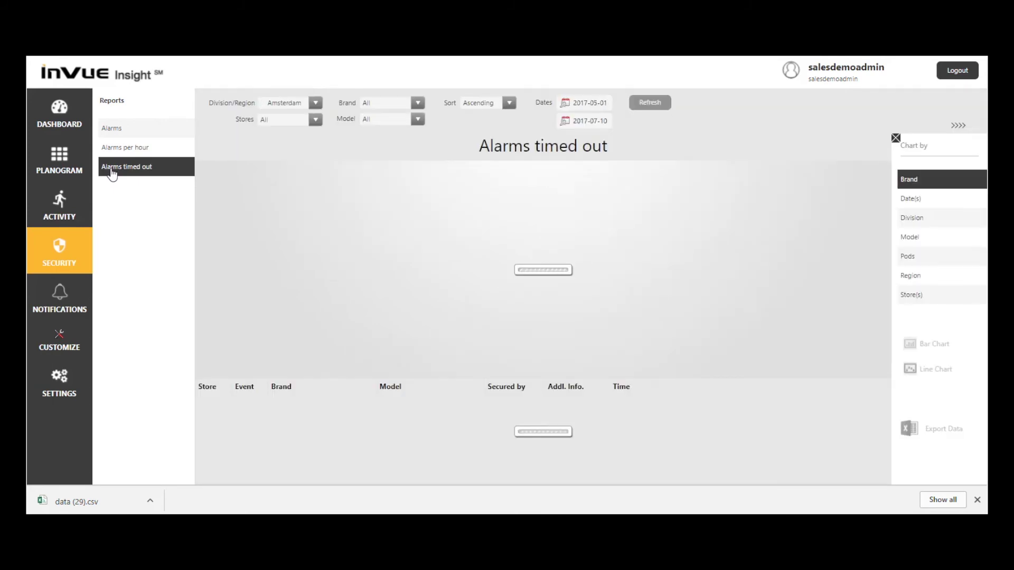
# - Chart Alarms timed out by store in descending order, with store 301 first
pyautogui.click(919, 304)
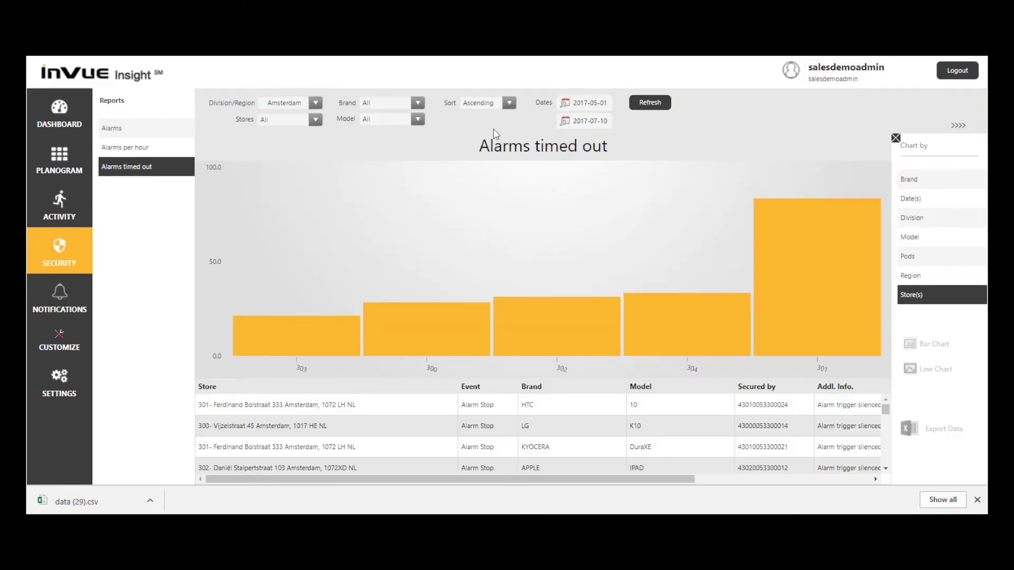
pyautogui.click(509, 102)
pyautogui.click(480, 143)
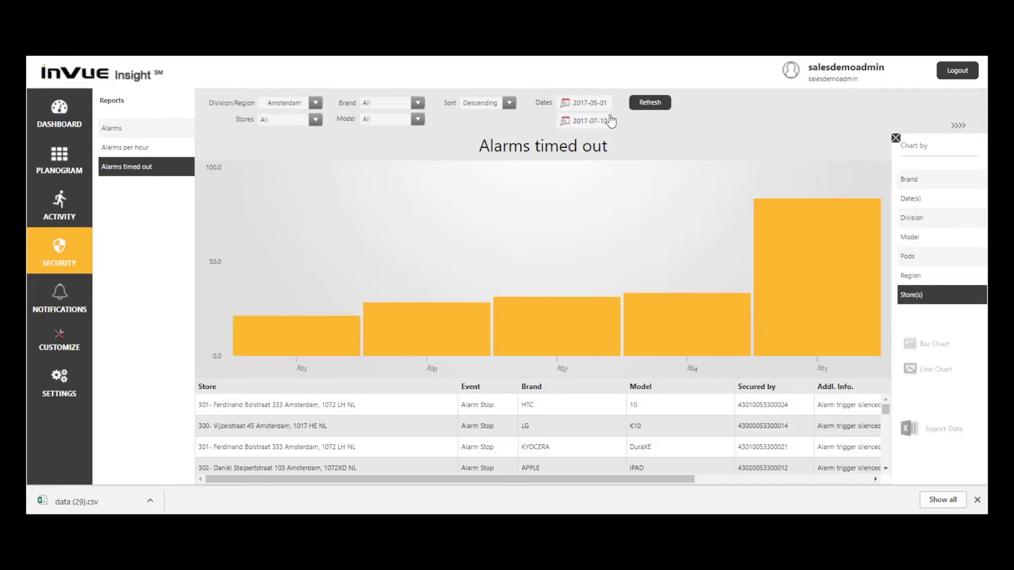
pyautogui.click(642, 109)
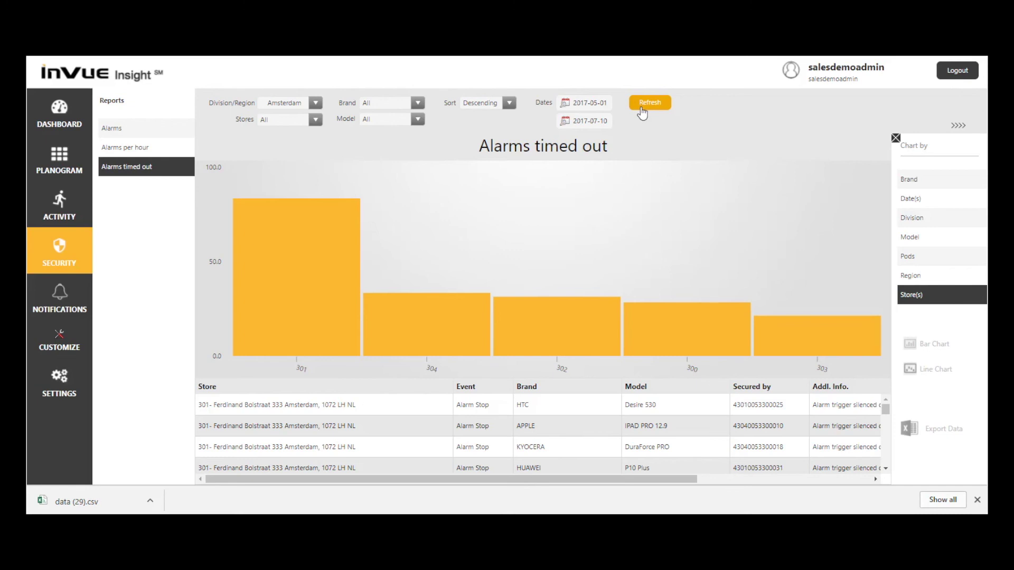
pyautogui.click(64, 293)
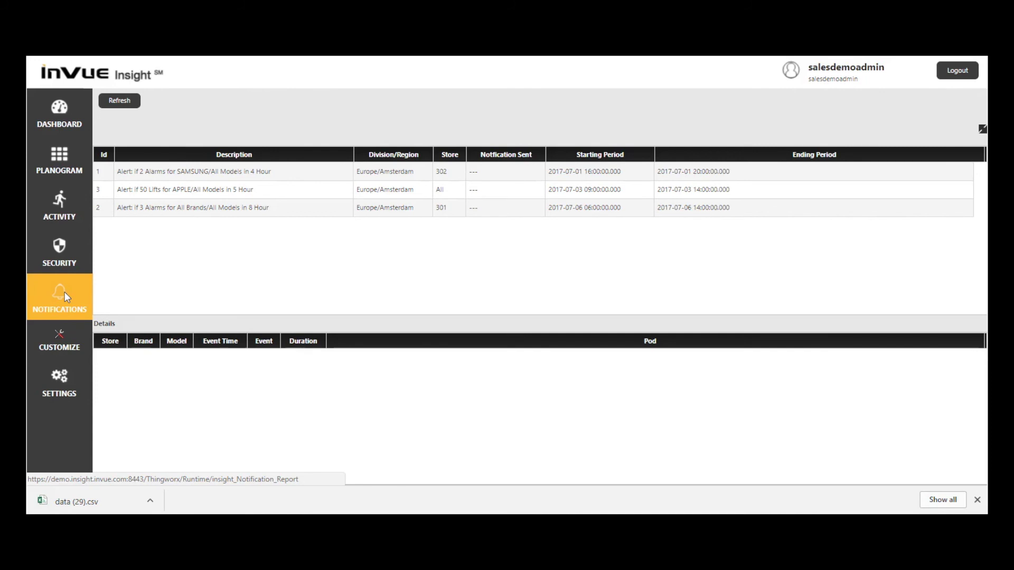
# - Show the Customize area's Notifications list with three Amsterdam alert rules for stores 302, 301 and All
pyautogui.click(60, 341)
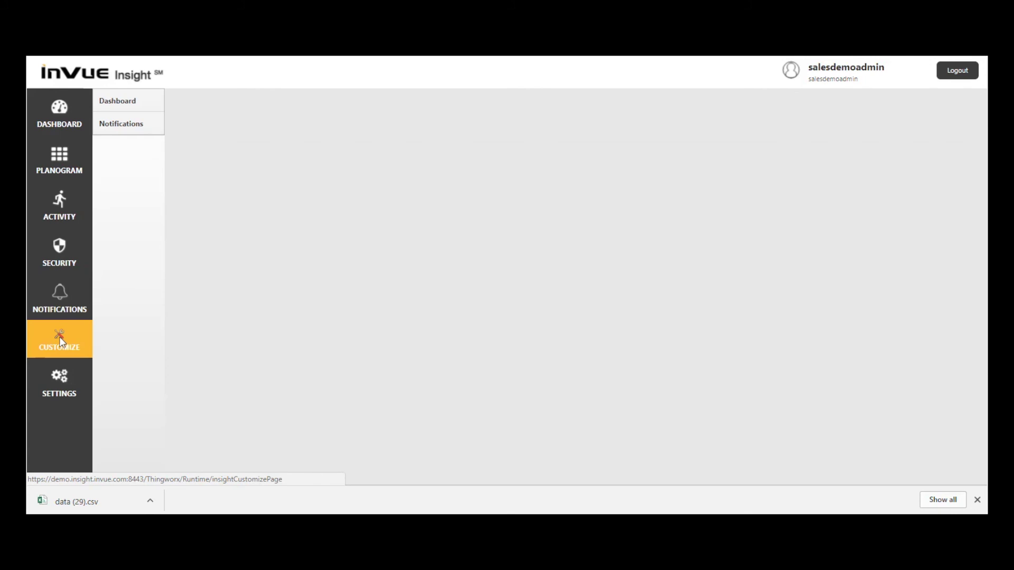
pyautogui.click(122, 130)
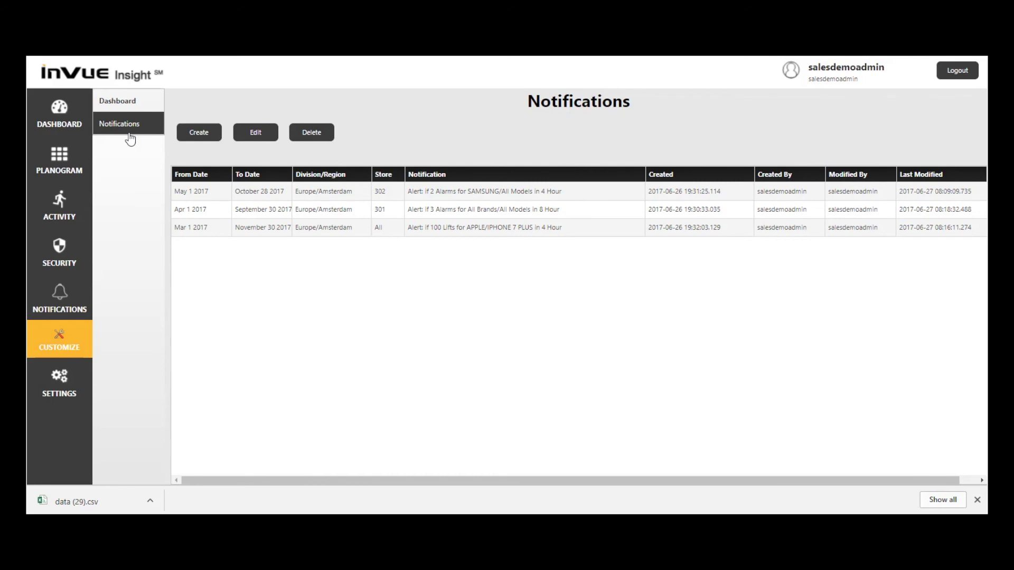
# - Start a new notification alert, discard the form unsaved, and go to the Settings sections
pyautogui.click(196, 133)
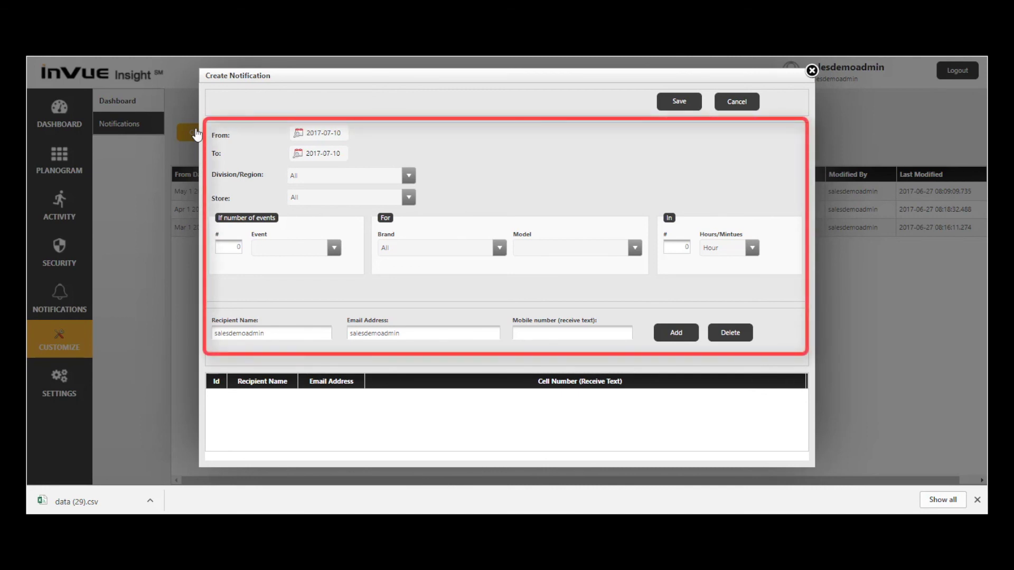
pyautogui.click(810, 72)
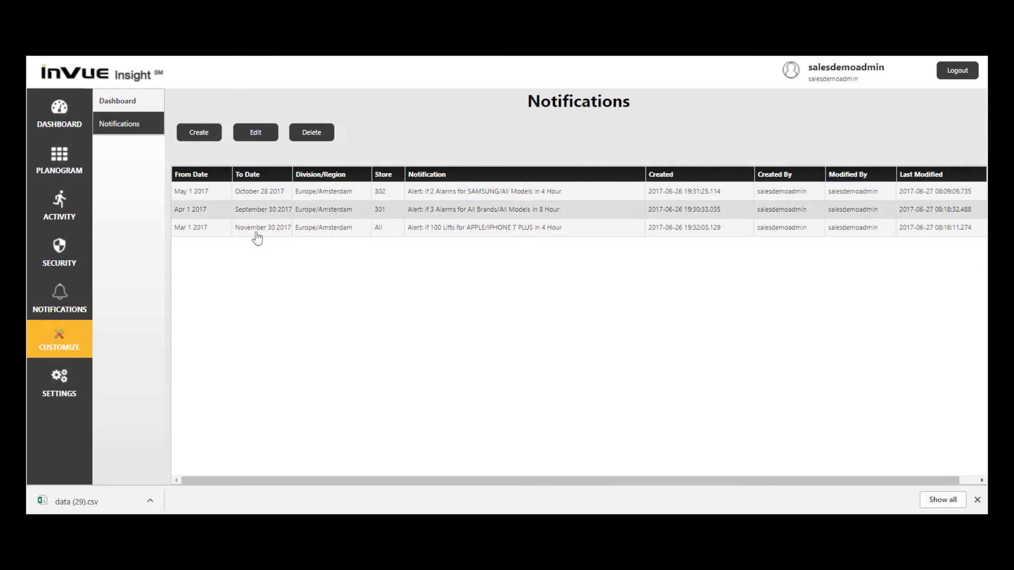
pyautogui.click(60, 386)
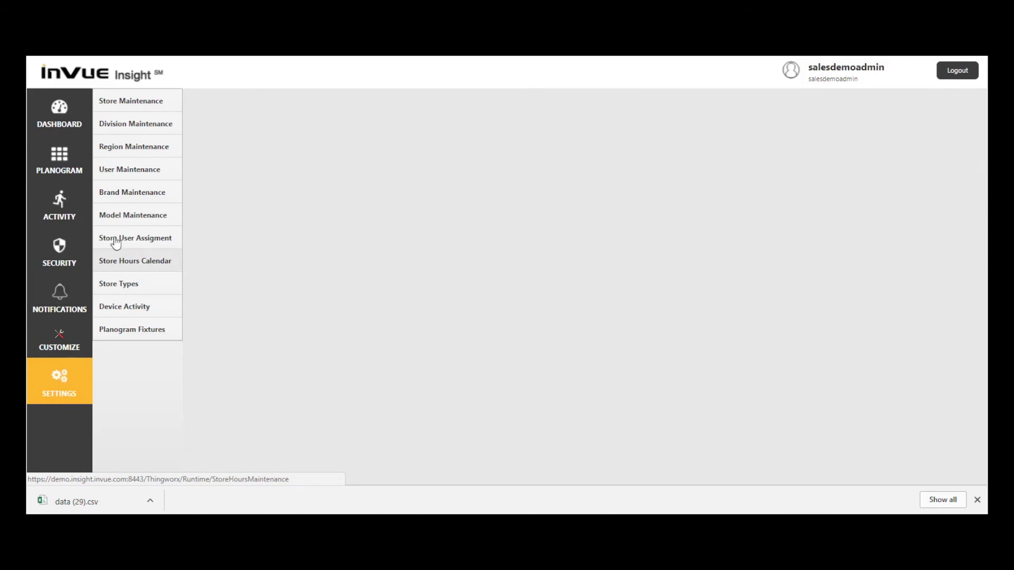
# - View the active devices for store 302 in Store Maintenance, then return to the dashboard
pyautogui.click(127, 103)
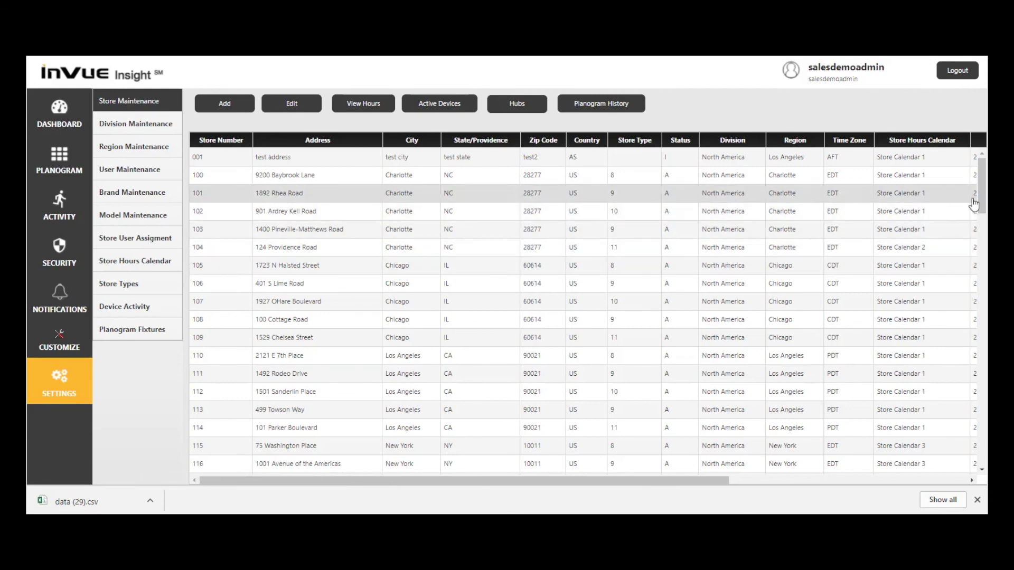
pyautogui.moveTo(981, 205); pyautogui.dragTo(985, 342)
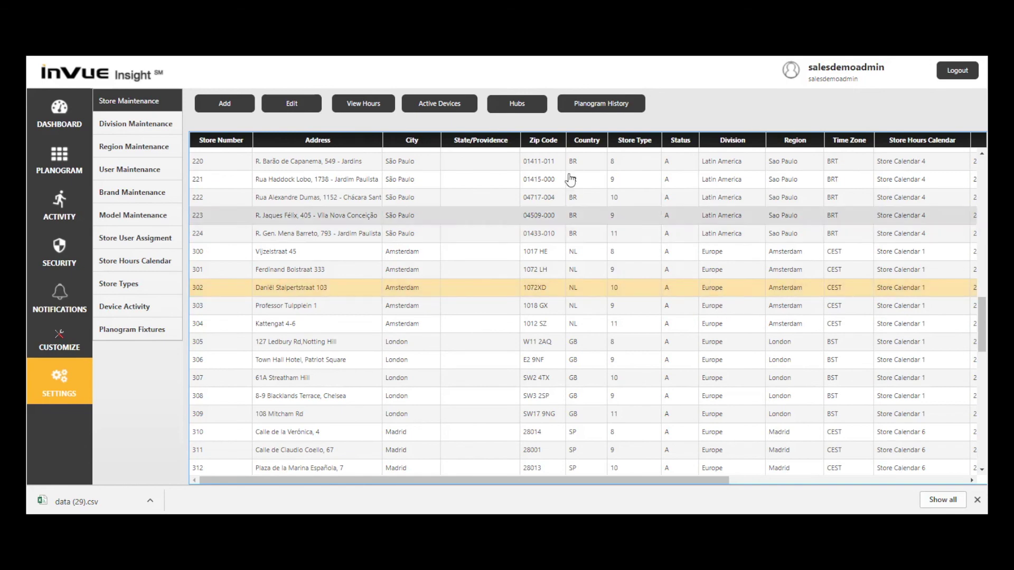
pyautogui.click(448, 104)
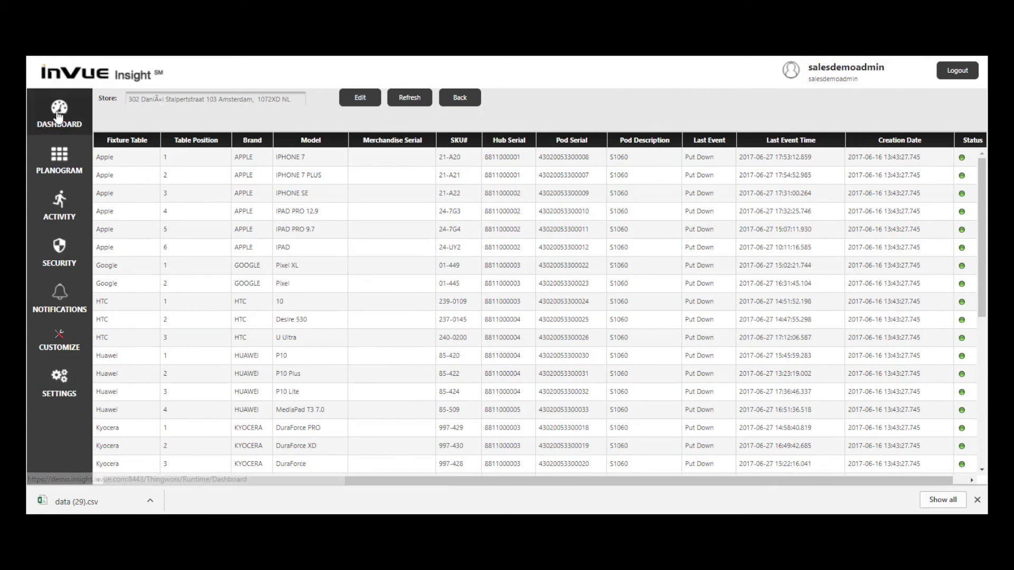
pyautogui.click(59, 116)
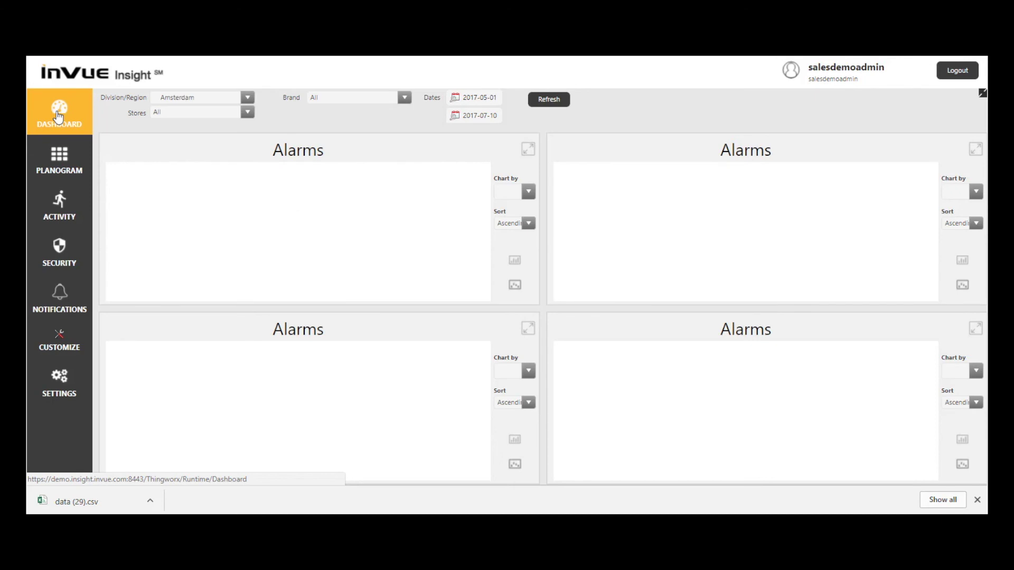